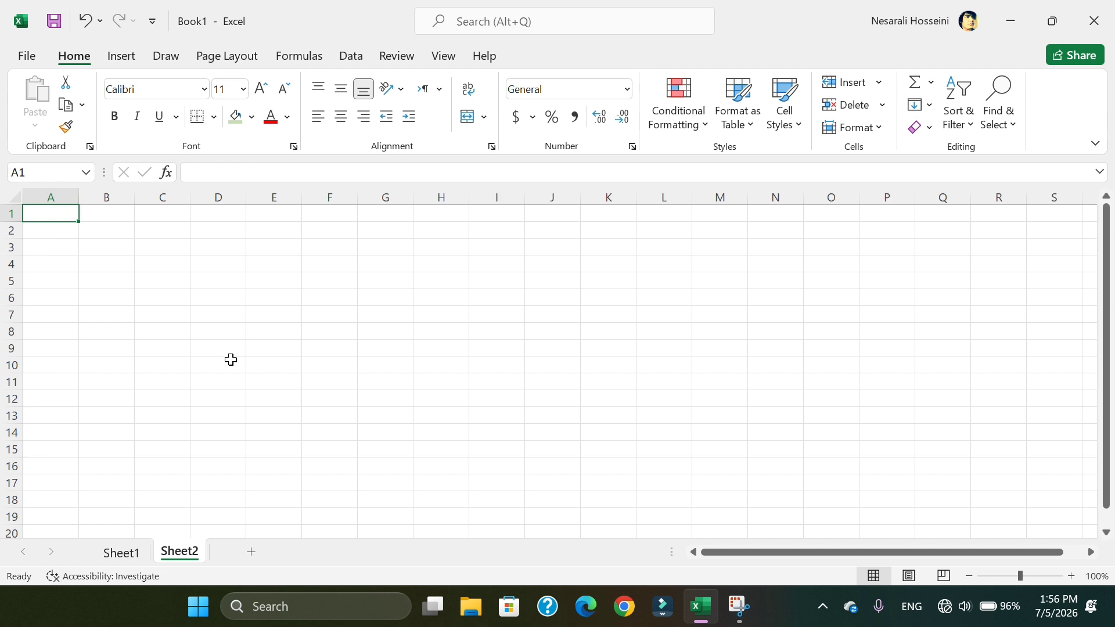
Switch to Sheet1 with the student grades table
click(136, 556)
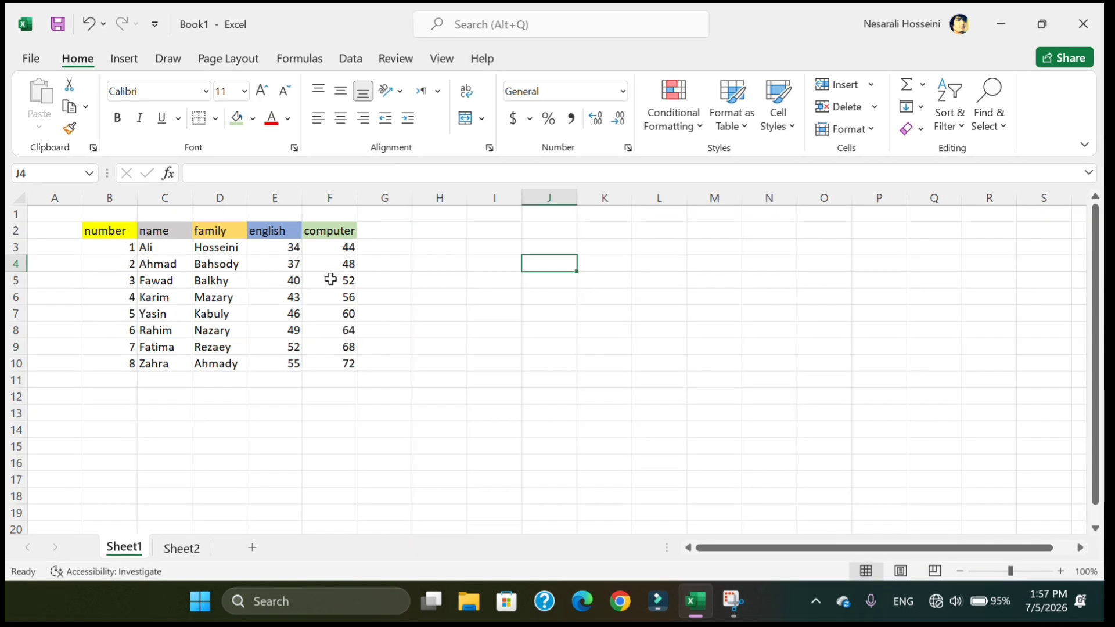
Move the english and computer columns, E2:F10, one column over so they start at F2
click(267, 229)
drag(267, 229, 320, 362)
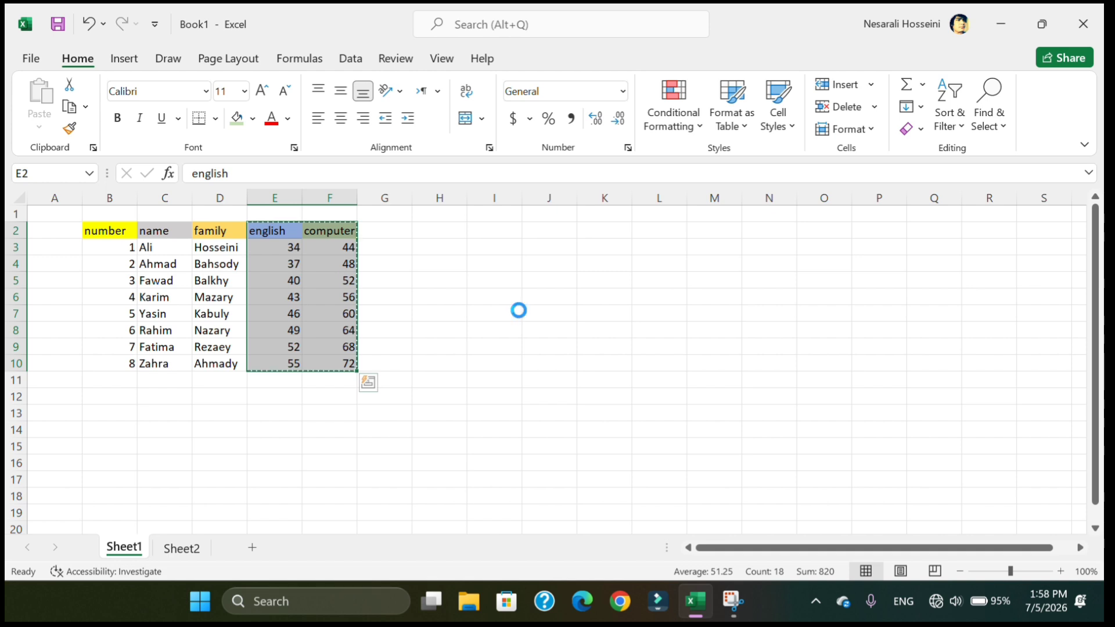
key(ctrl+c)
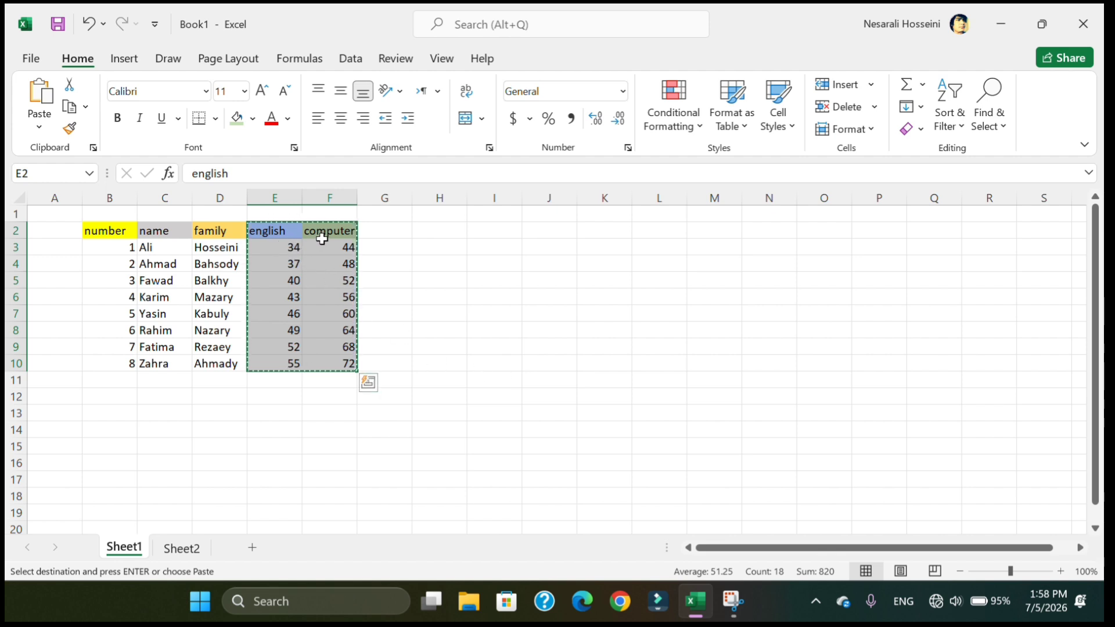
click(329, 233)
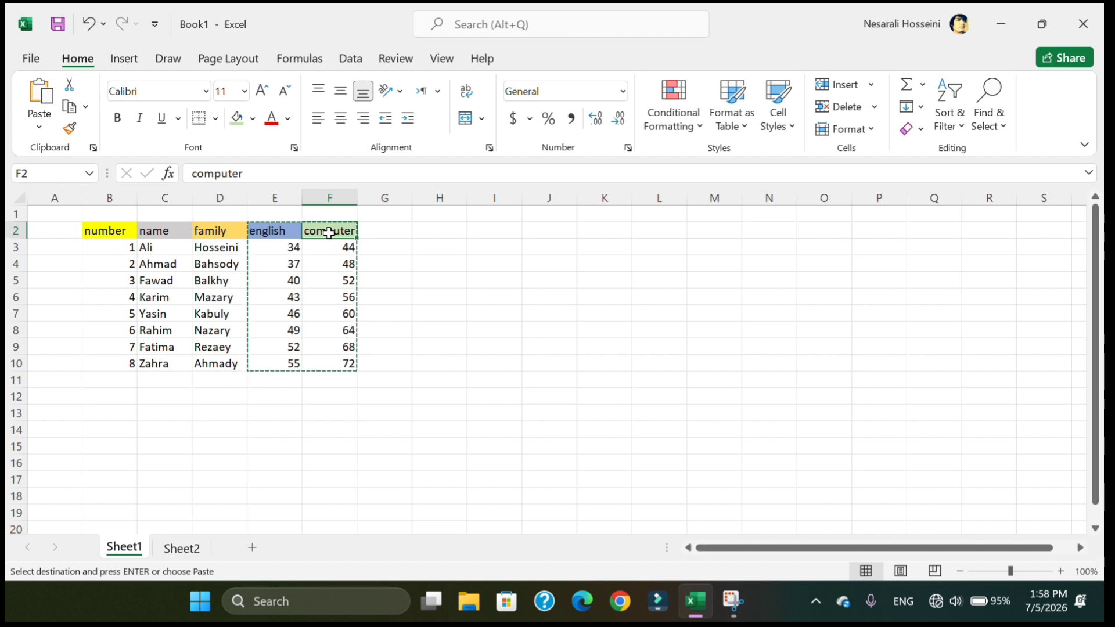
key(ctrl+v)
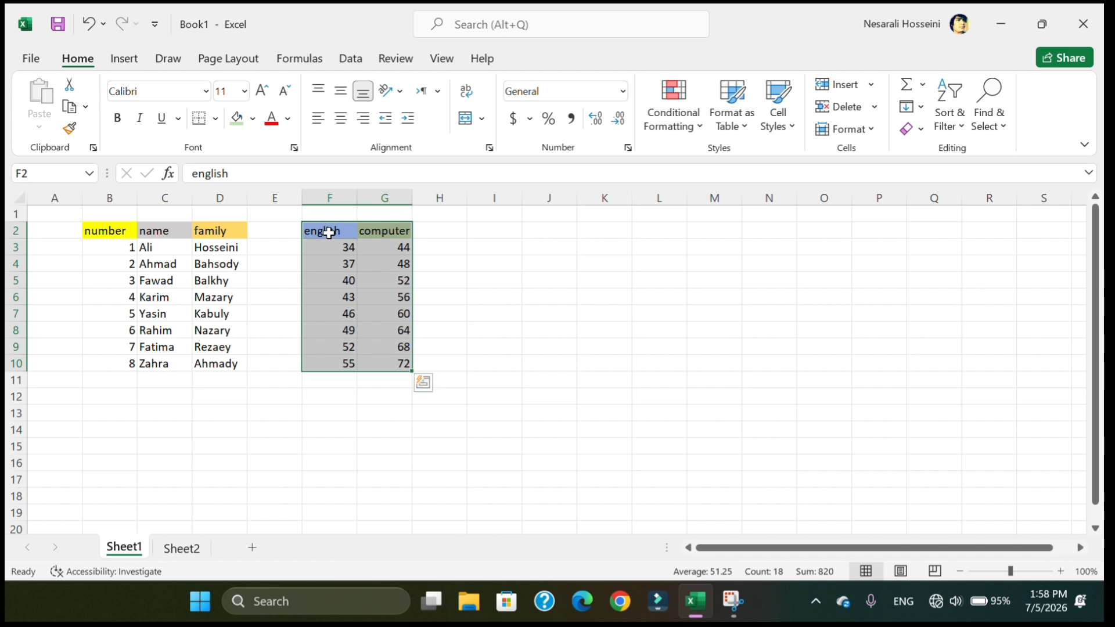
Undo the move of the english and computer columns and clear the pending cut selection
key(ctrl+z)
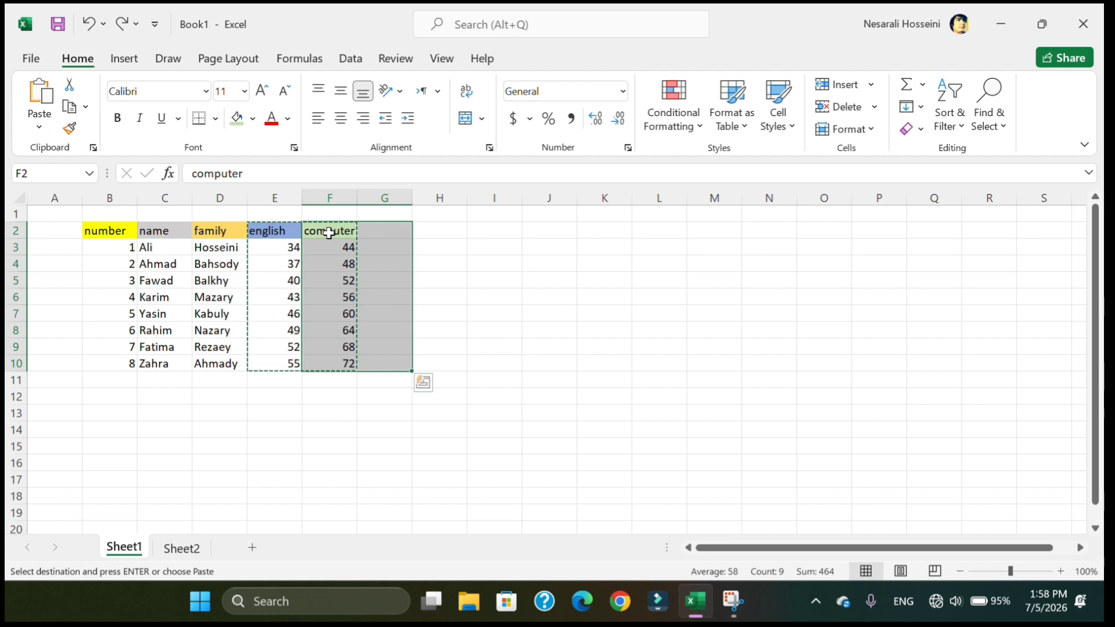
click(591, 313)
text(o)
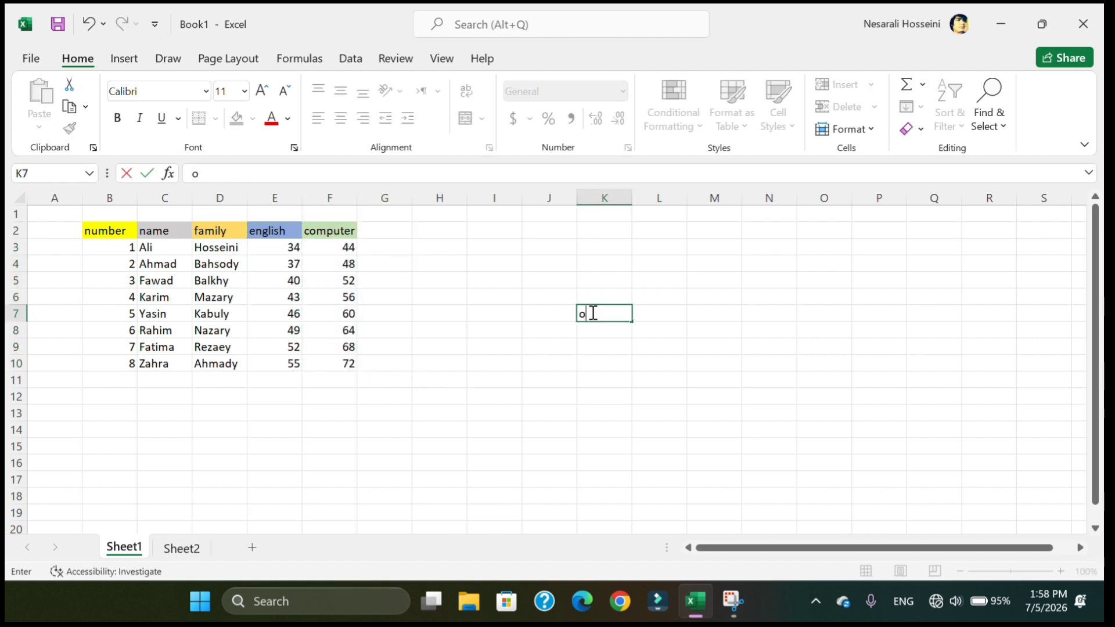
key(BackSpace)
Cut the student records in C4:F10 and paste them one row lower, starting at C5
drag(147, 262, 346, 361)
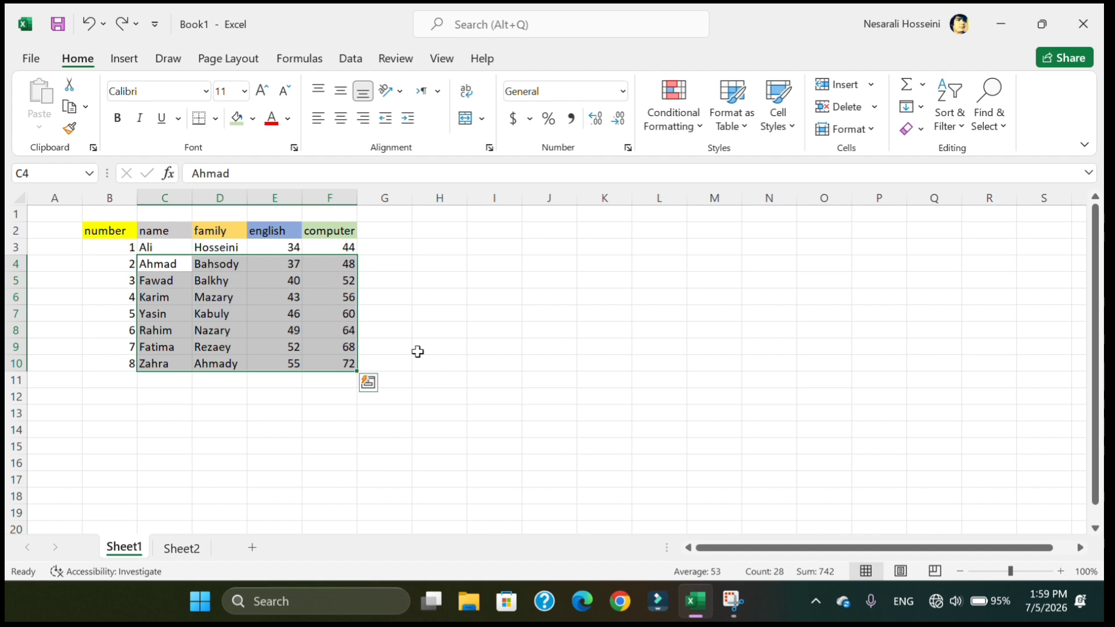
key(ctrl+c)
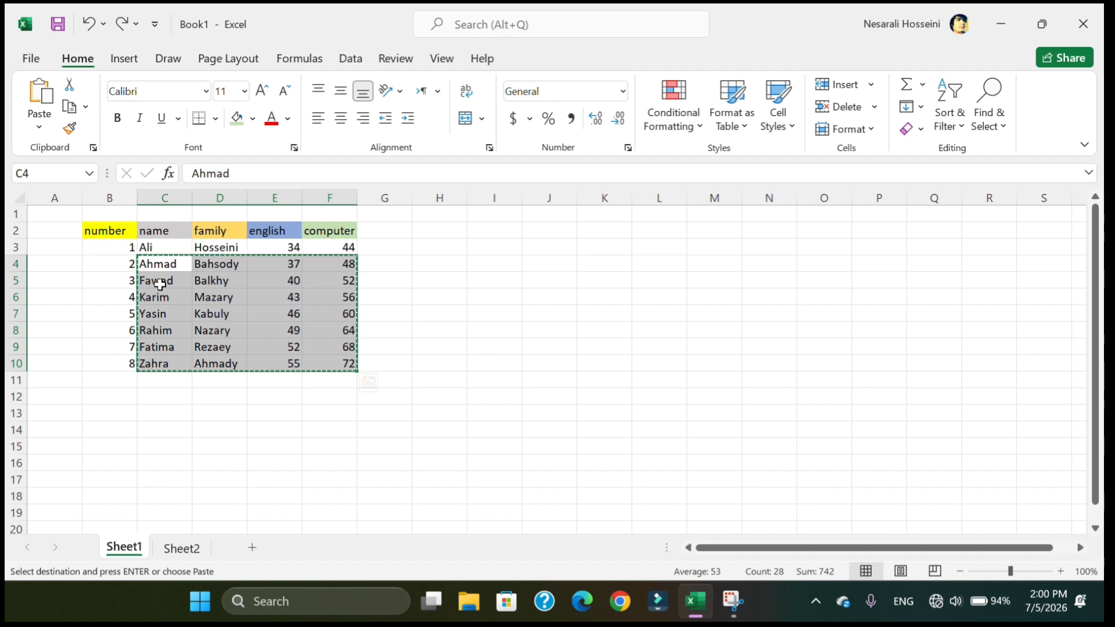
click(160, 280)
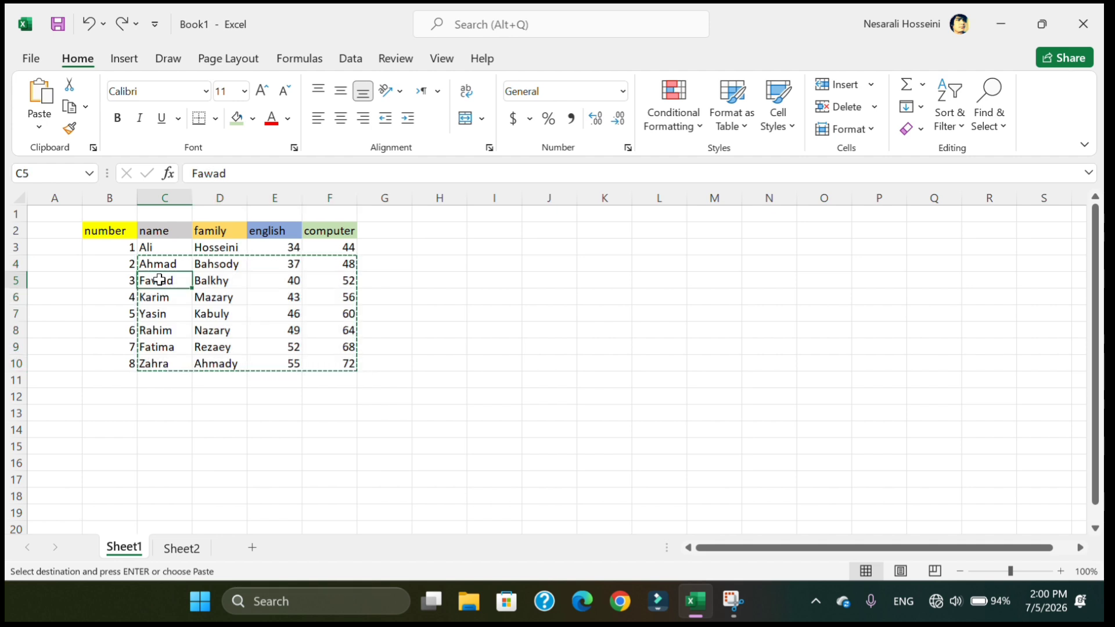
key(ctrl+v)
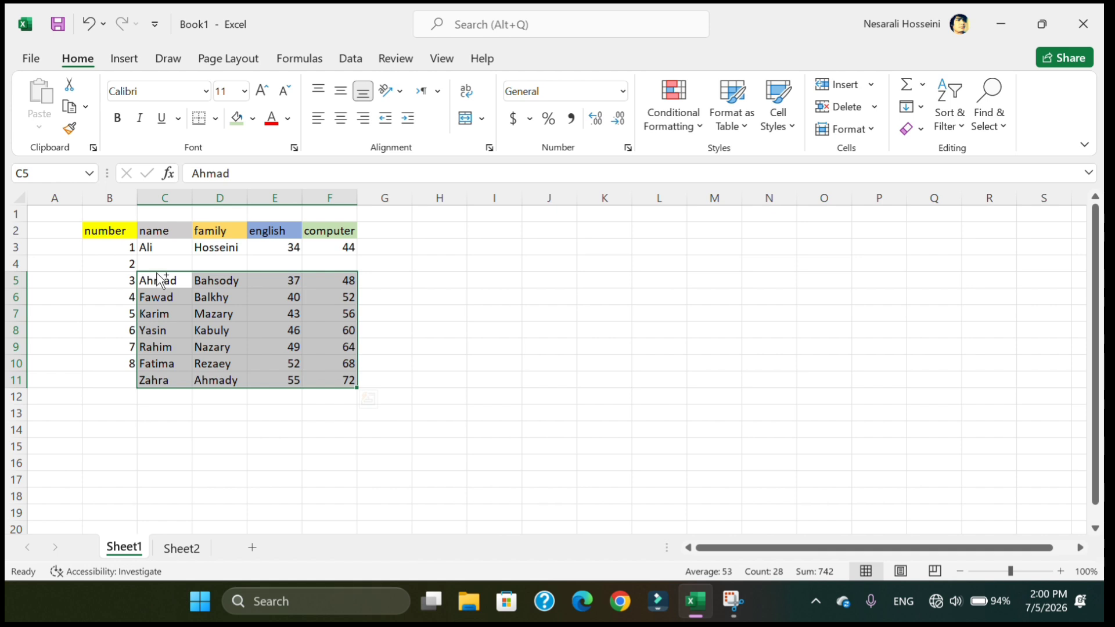
Undo the one-row shift of the student records and clear the pending cut selection
key(ctrl+z)
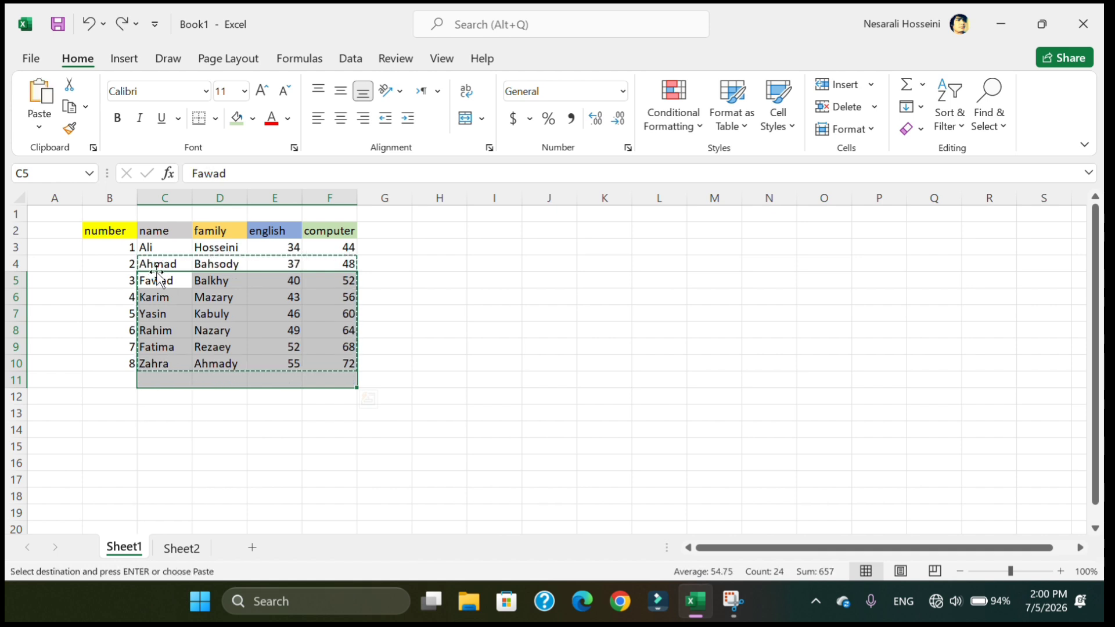
click(448, 311)
text(a)
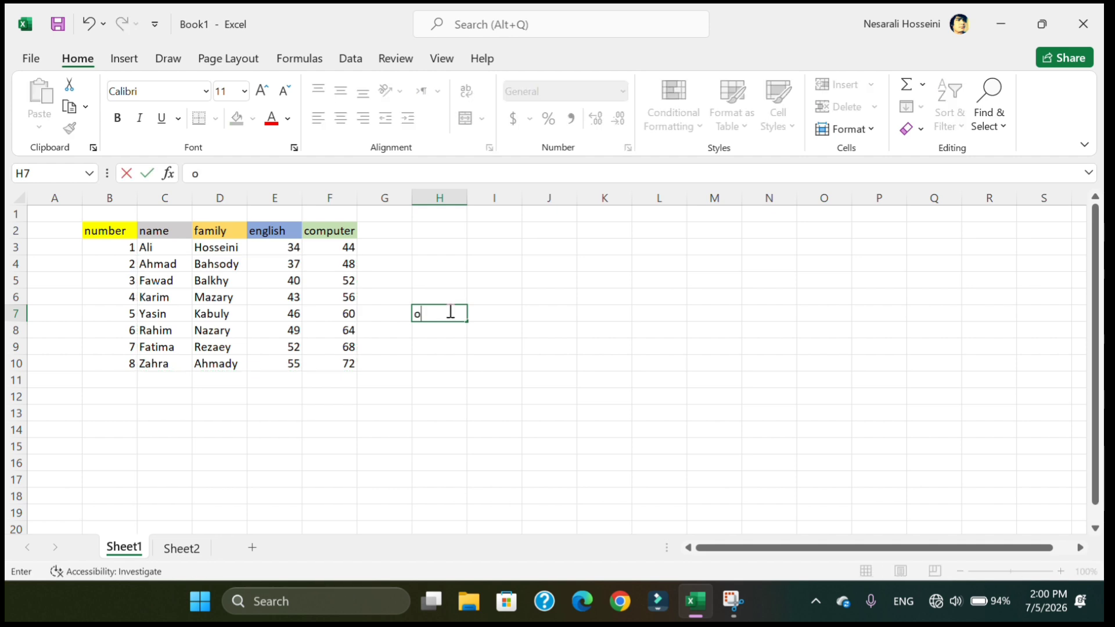
key(BackSpace)
Move the range E2:F10 directly to L2:M10, and bring it back to E2:F10 by way of F2:G10
drag(259, 236, 346, 361)
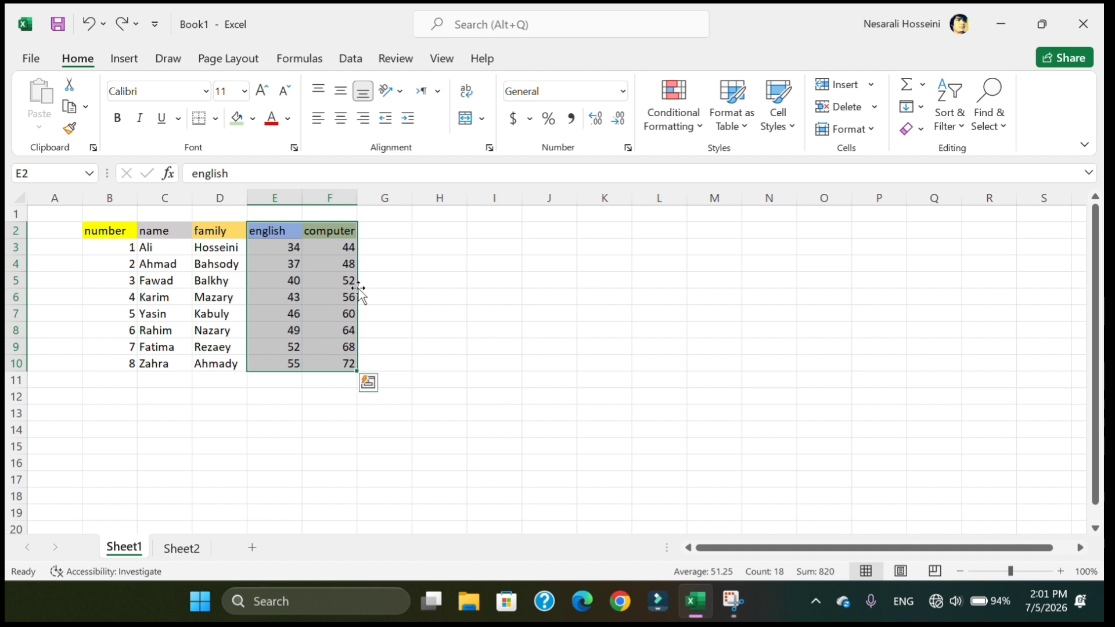
drag(358, 289, 727, 282)
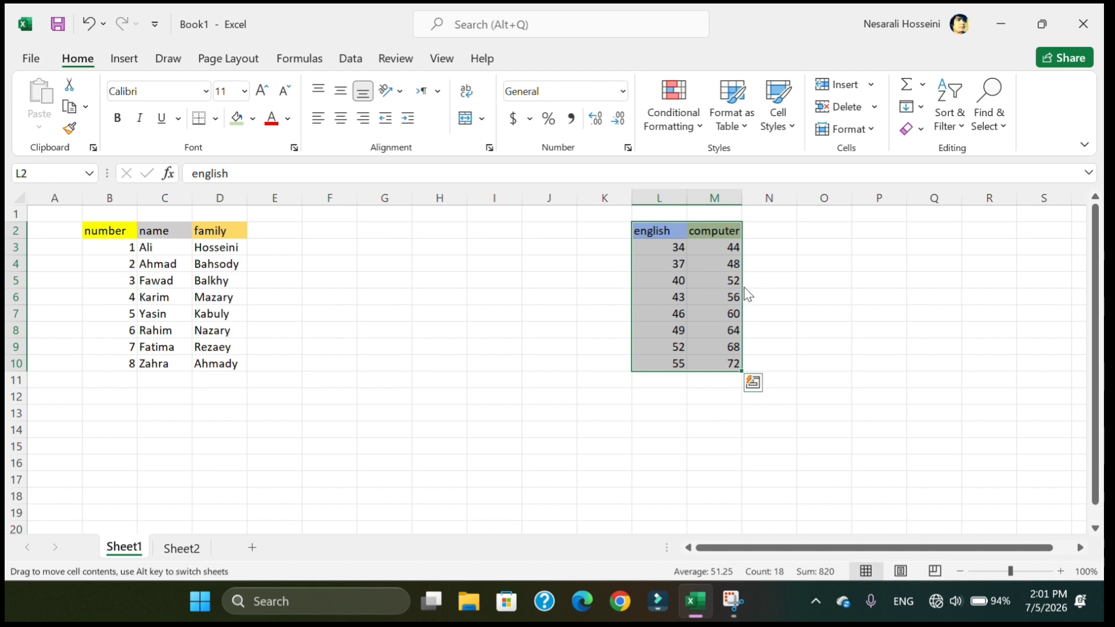
drag(744, 287, 386, 280)
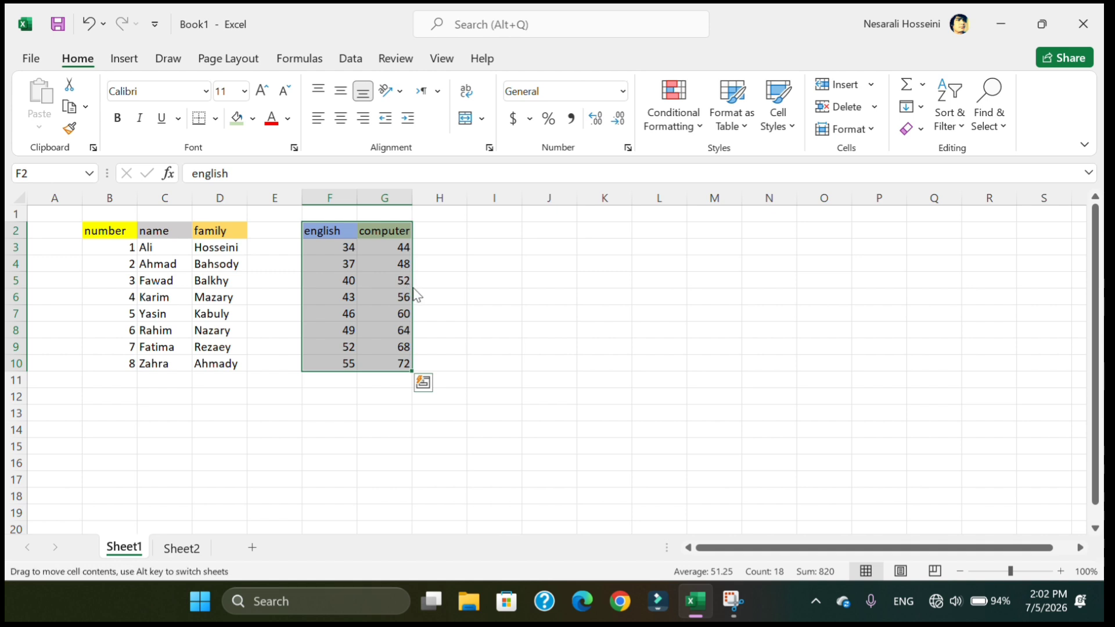
drag(416, 296, 351, 287)
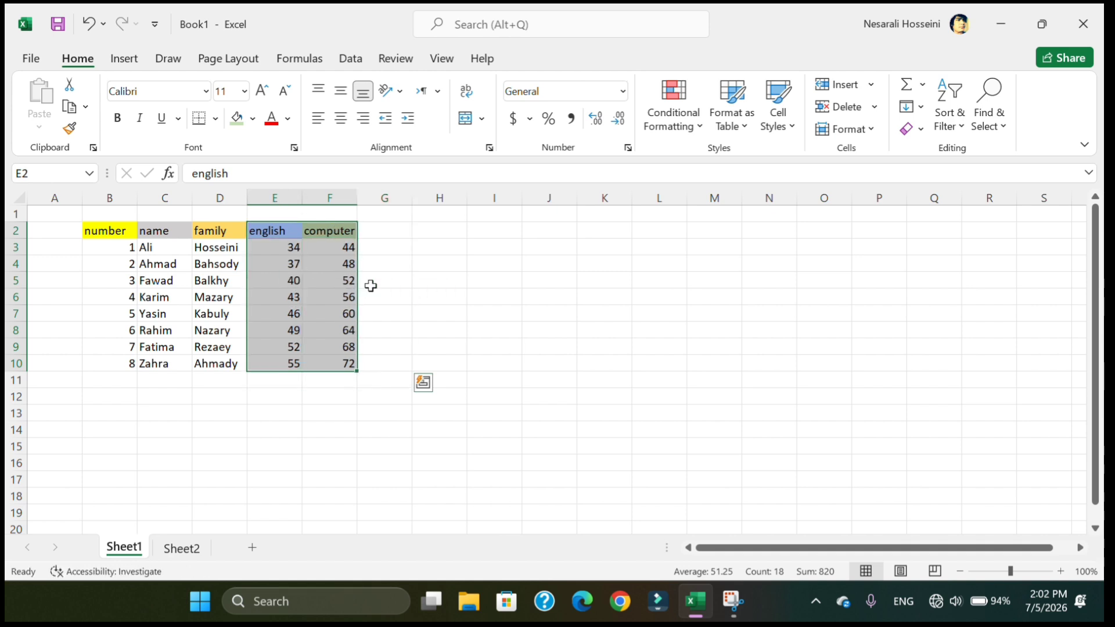
Move the records in C6:F10 down two rows to C8:F12, and undo the move
click(89, 293)
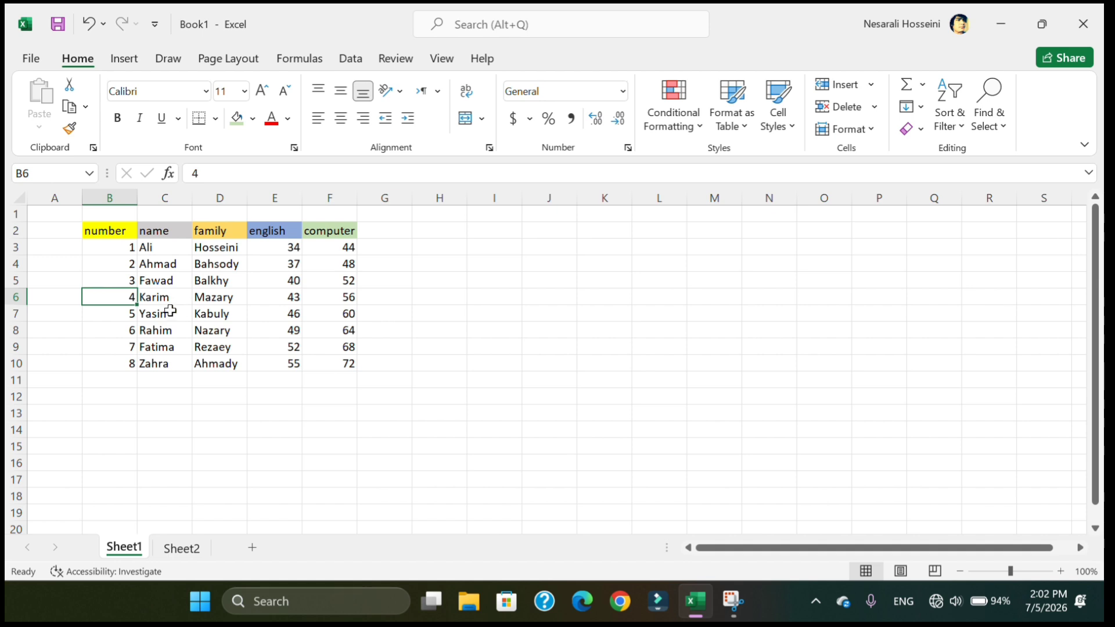
click(144, 294)
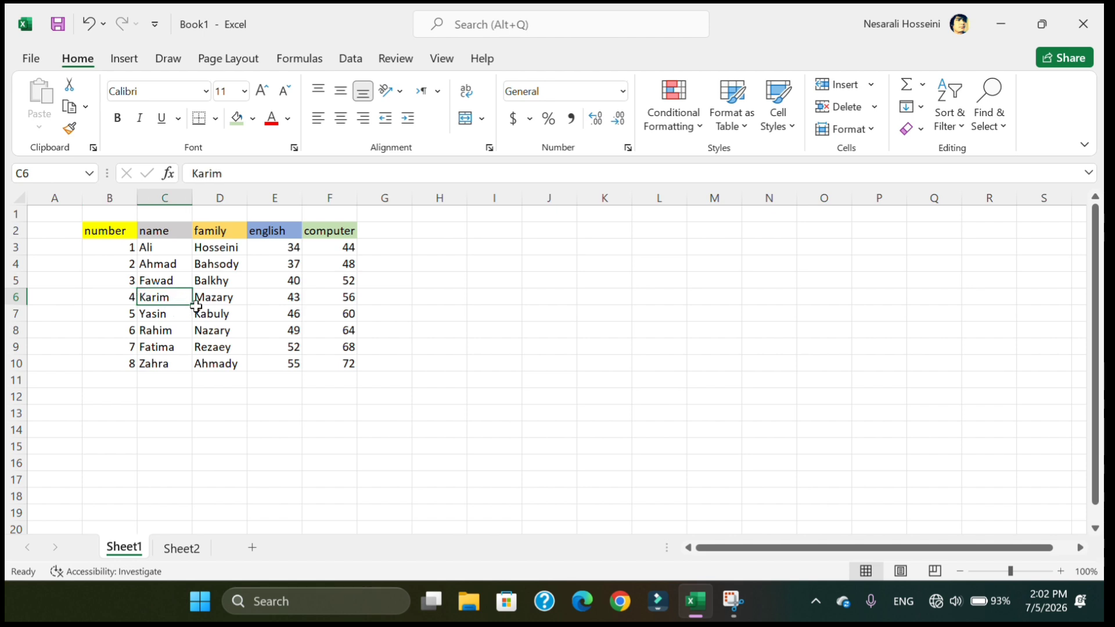
drag(174, 296, 326, 356)
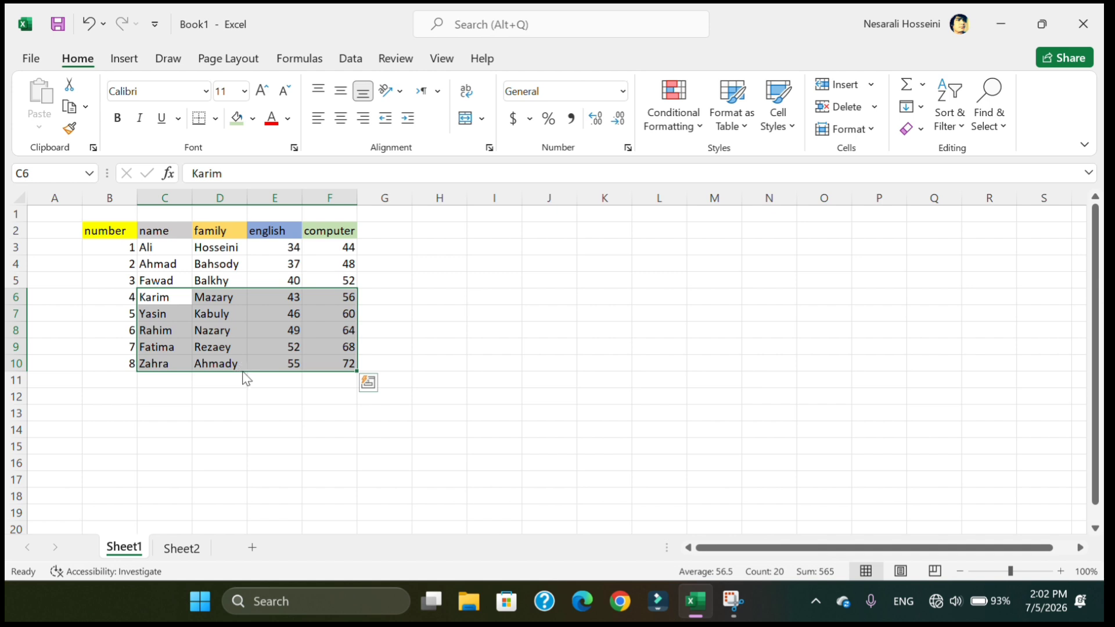
drag(244, 373, 241, 405)
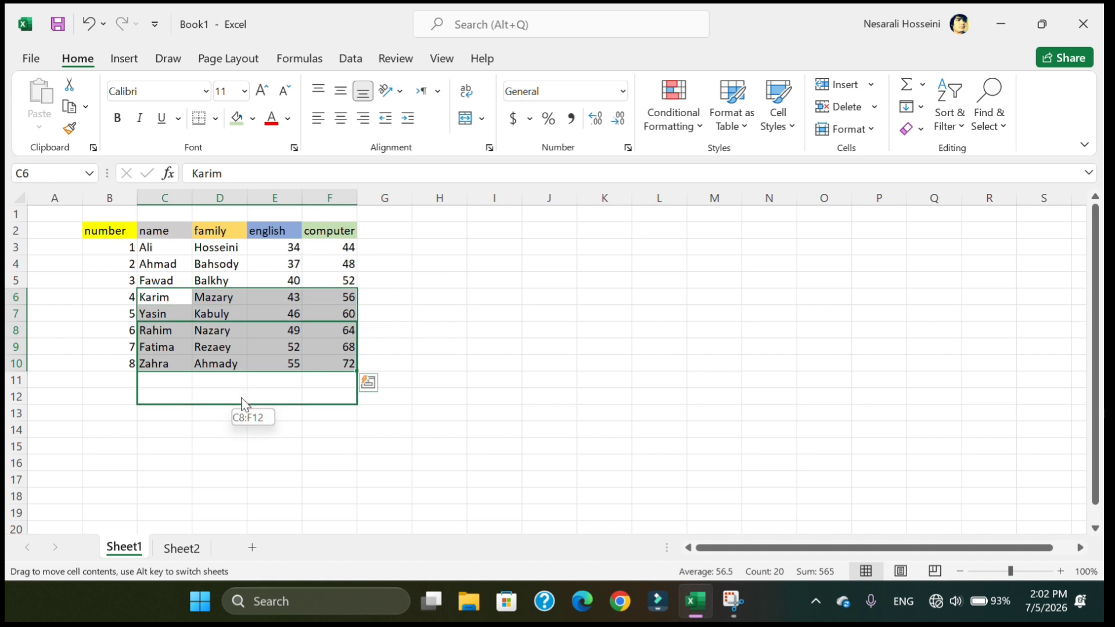
drag(242, 405, 240, 399)
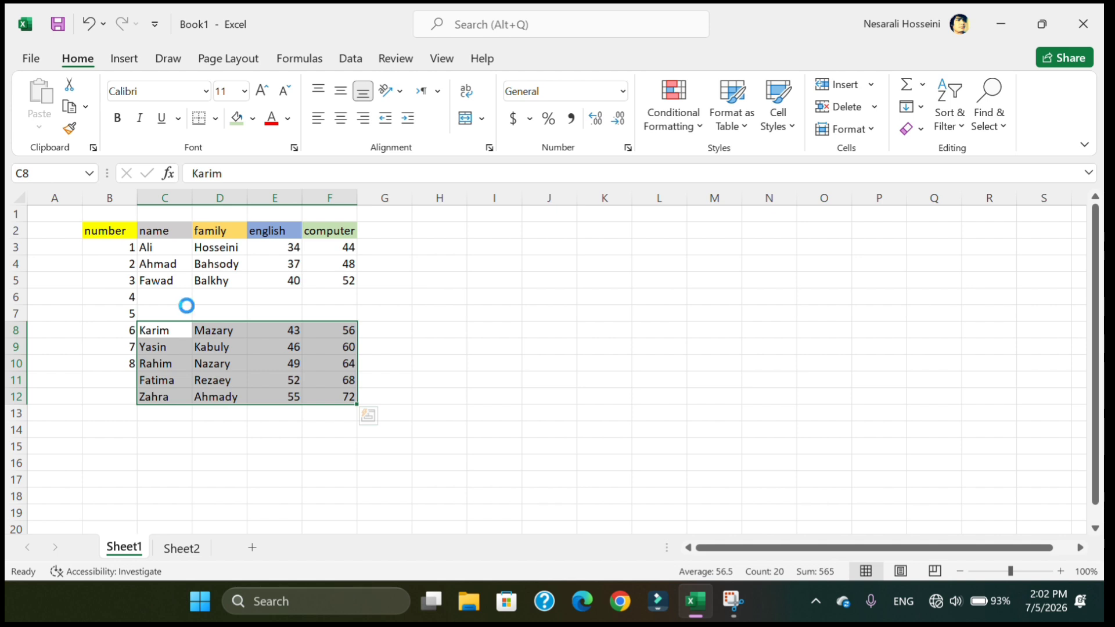
key(ctrl+z)
click(566, 288)
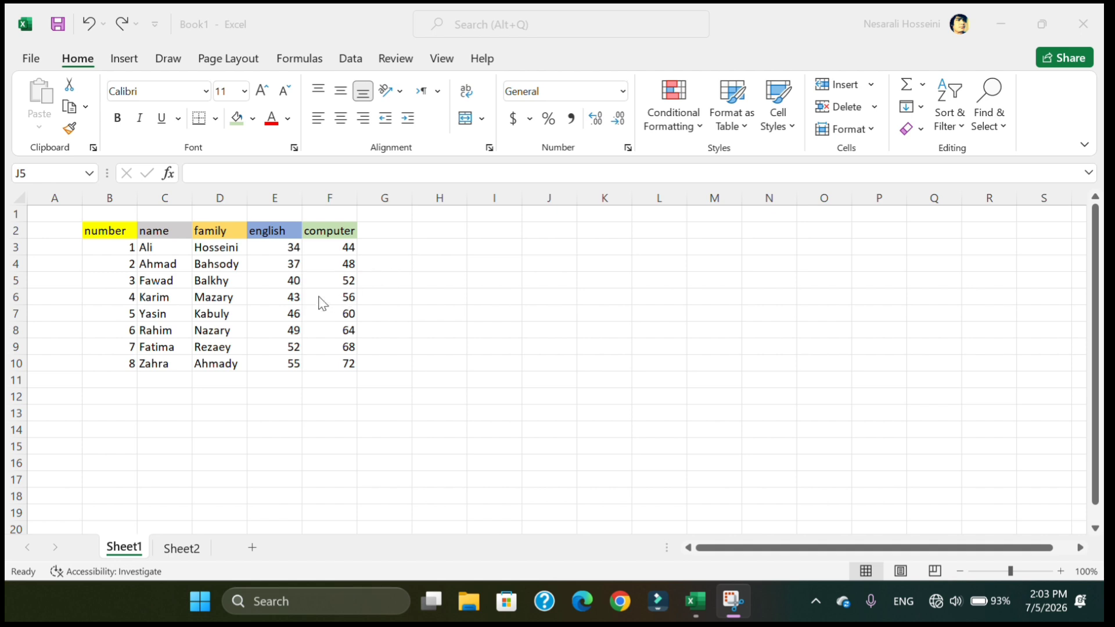
click(269, 250)
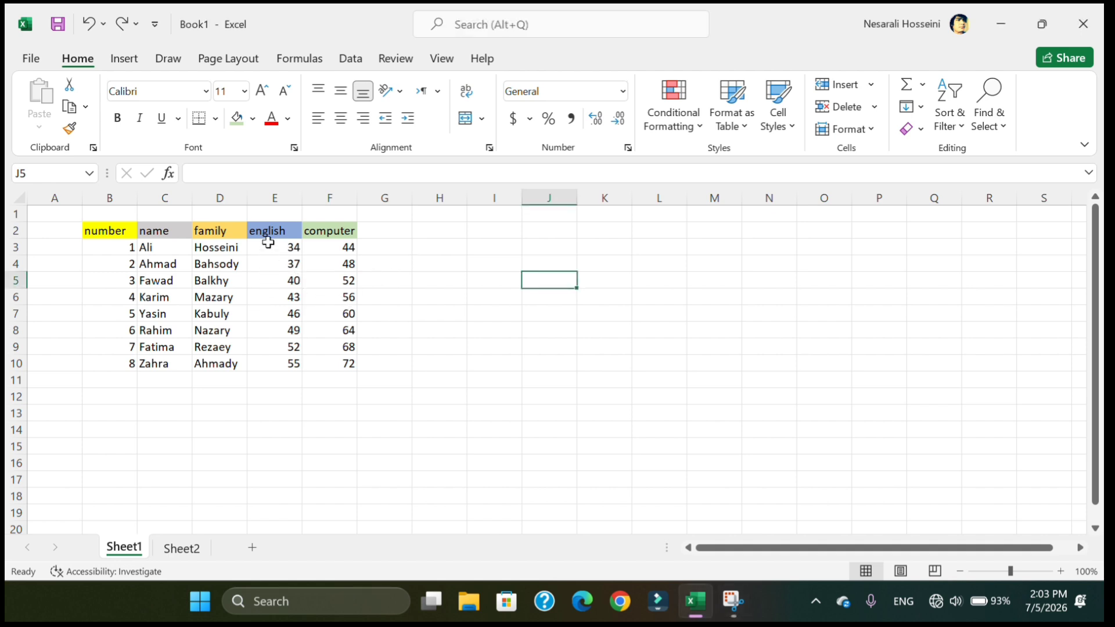
drag(270, 227, 272, 357)
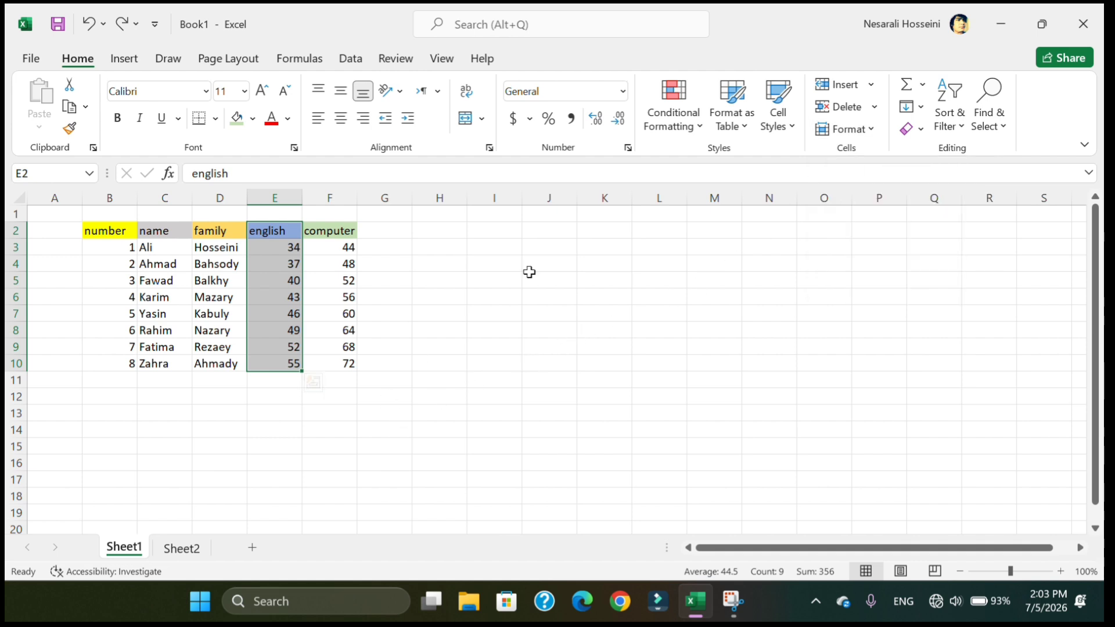
click(460, 28)
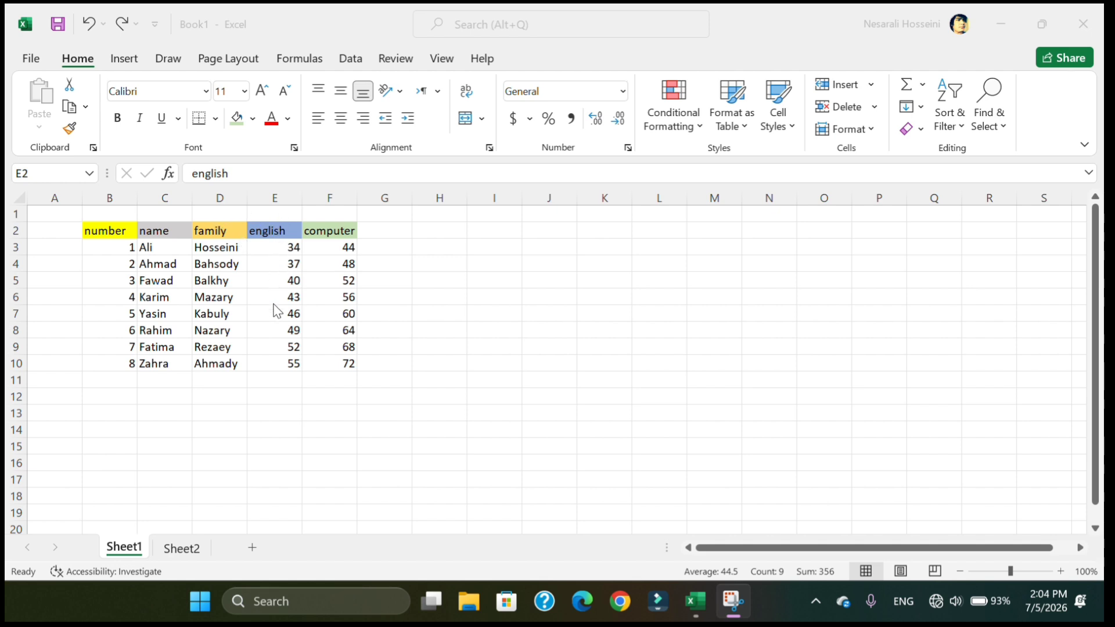
click(275, 229)
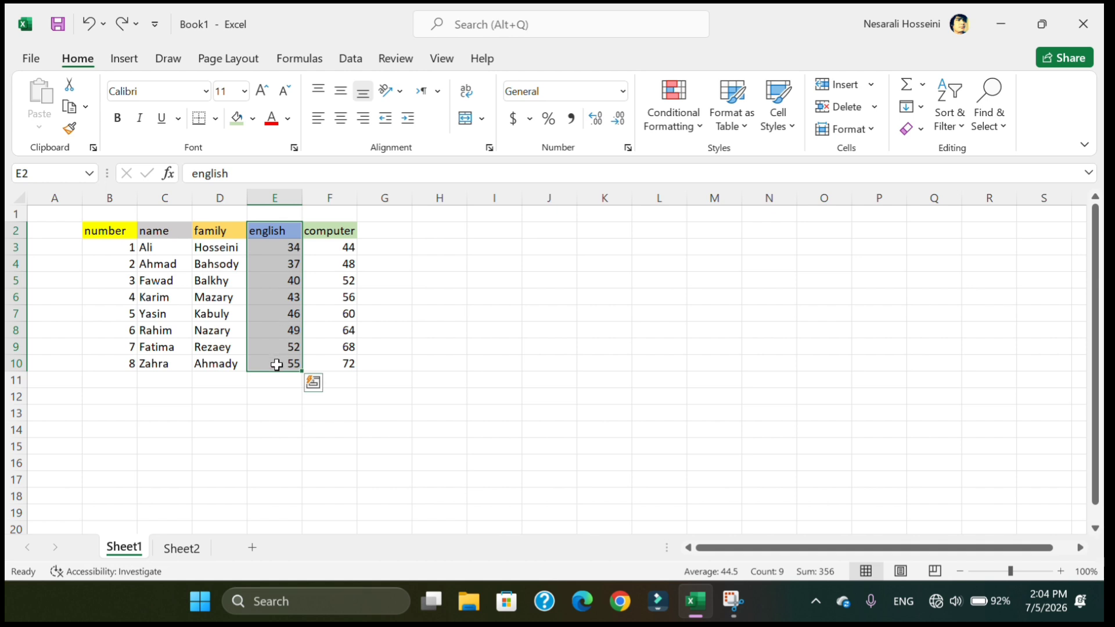
click(320, 258)
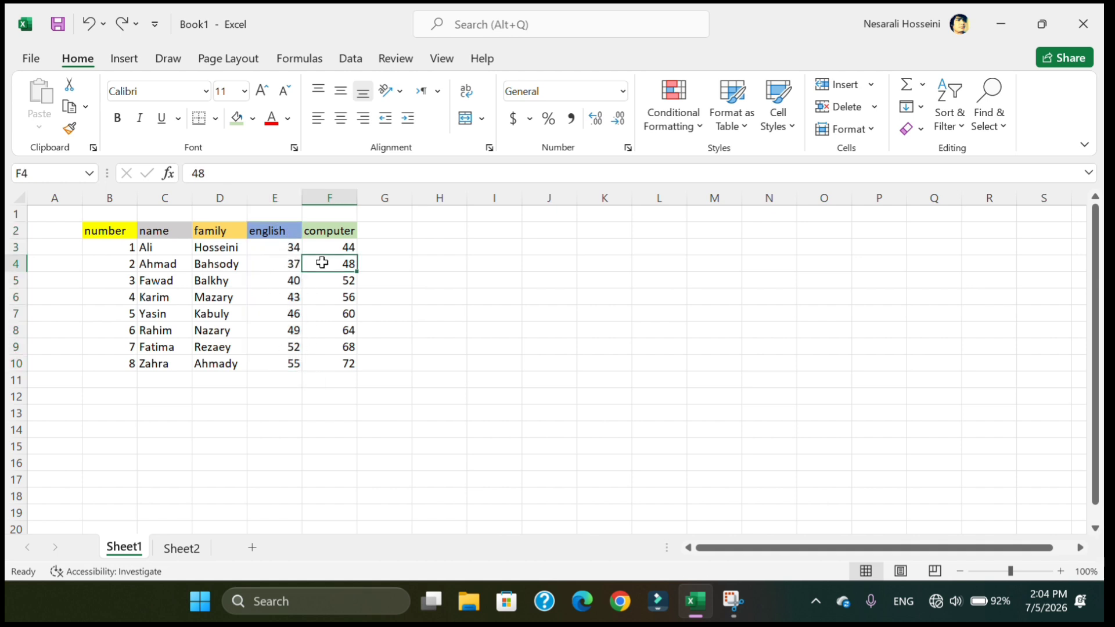
drag(285, 230, 334, 356)
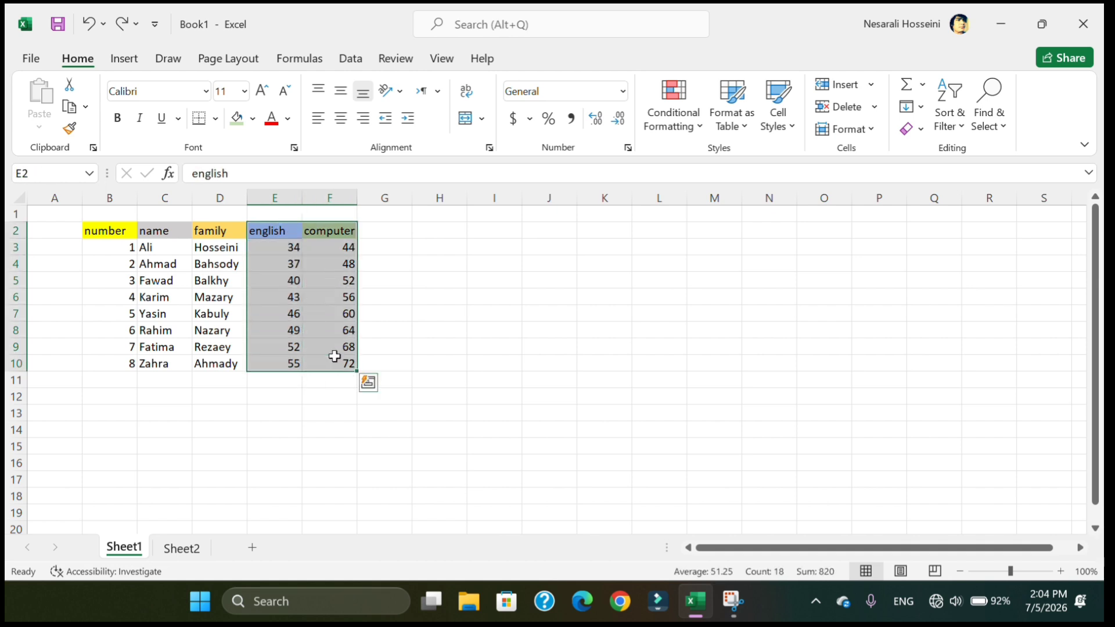
click(383, 314)
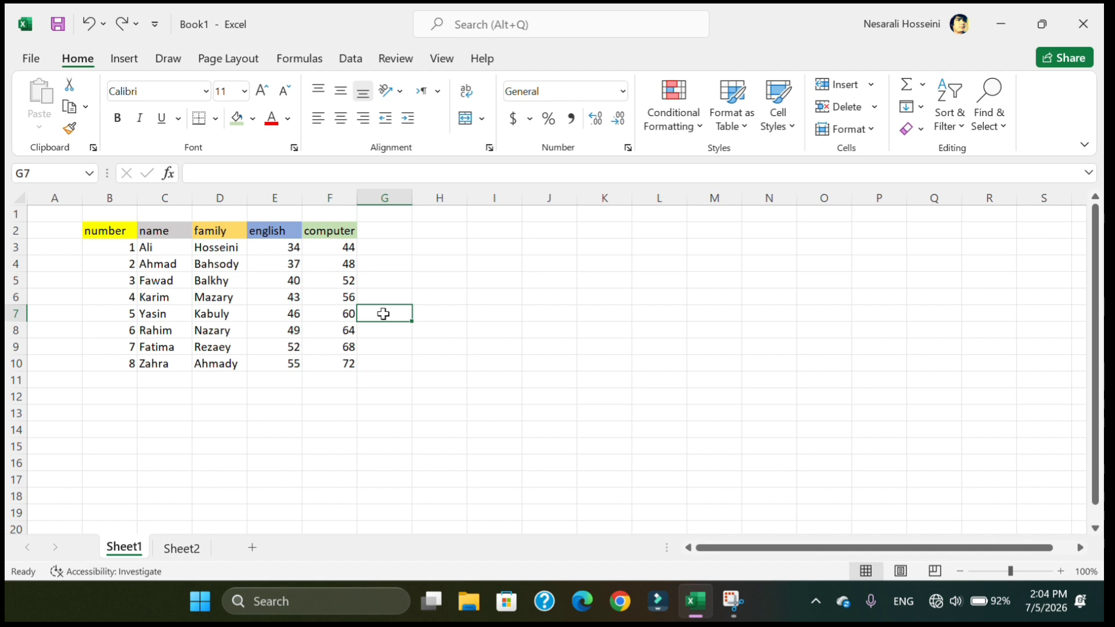
Insert a blank sheet column before the english column at column E, and undo the insertion
click(279, 187)
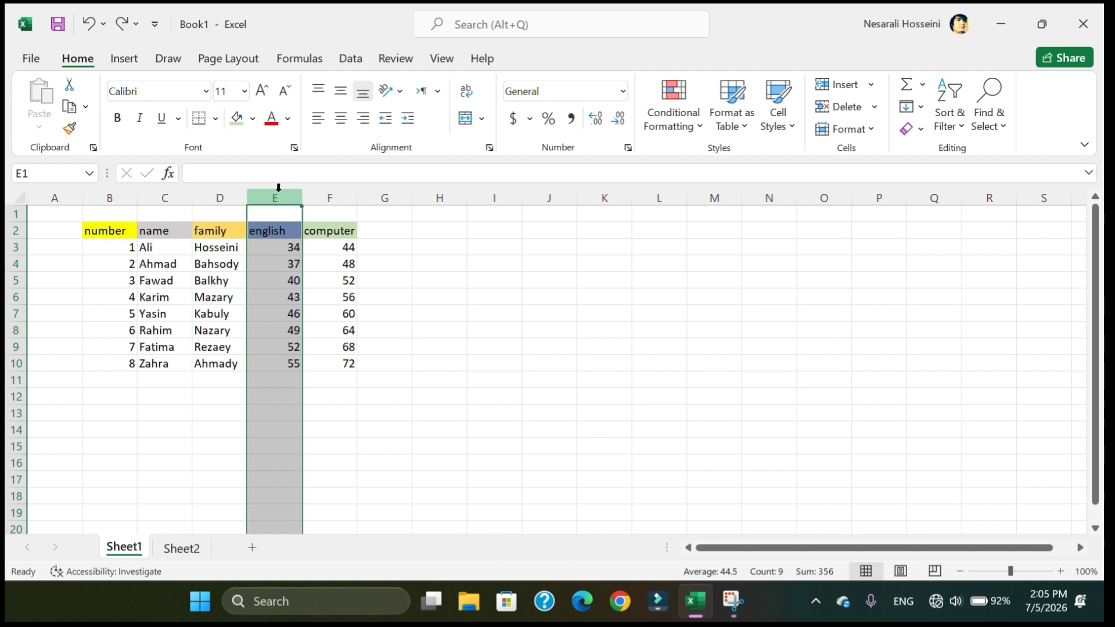
click(841, 84)
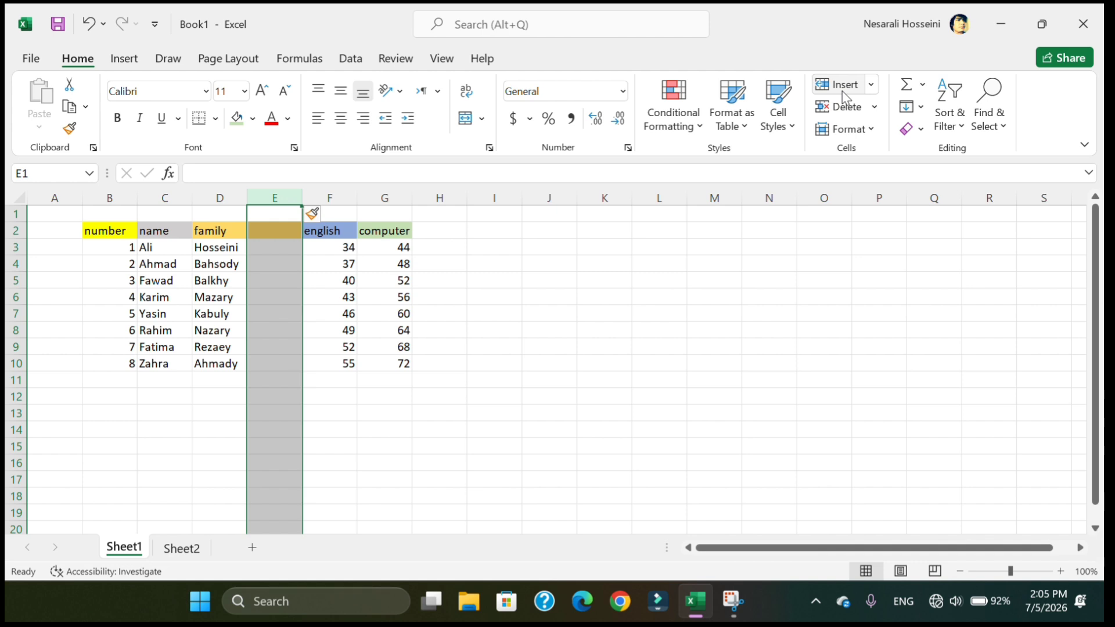
key(ctrl+z)
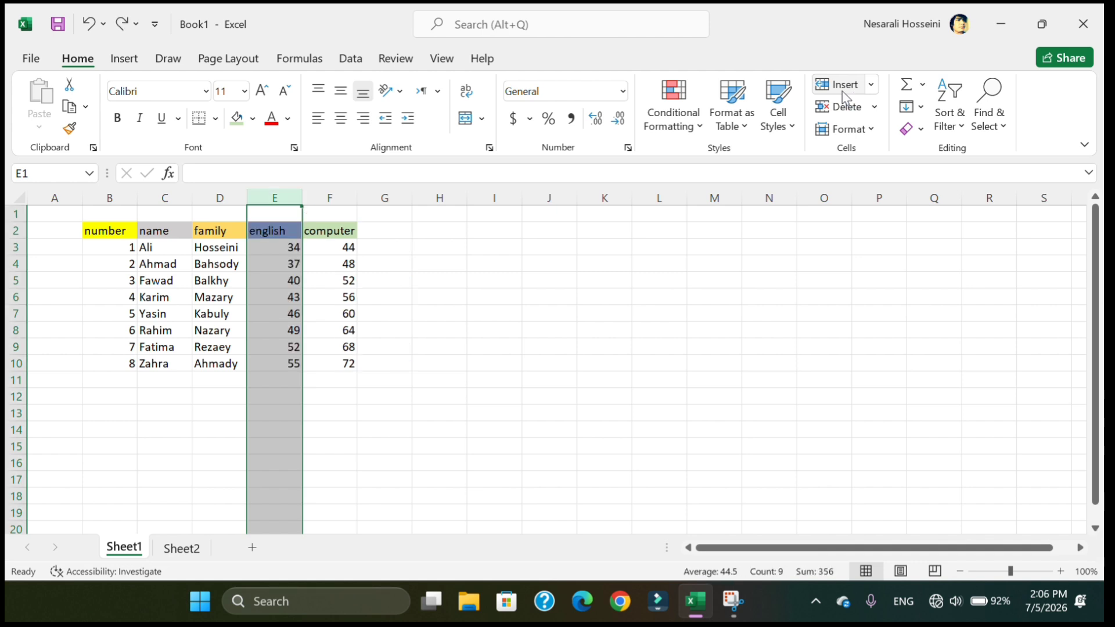
click(773, 333)
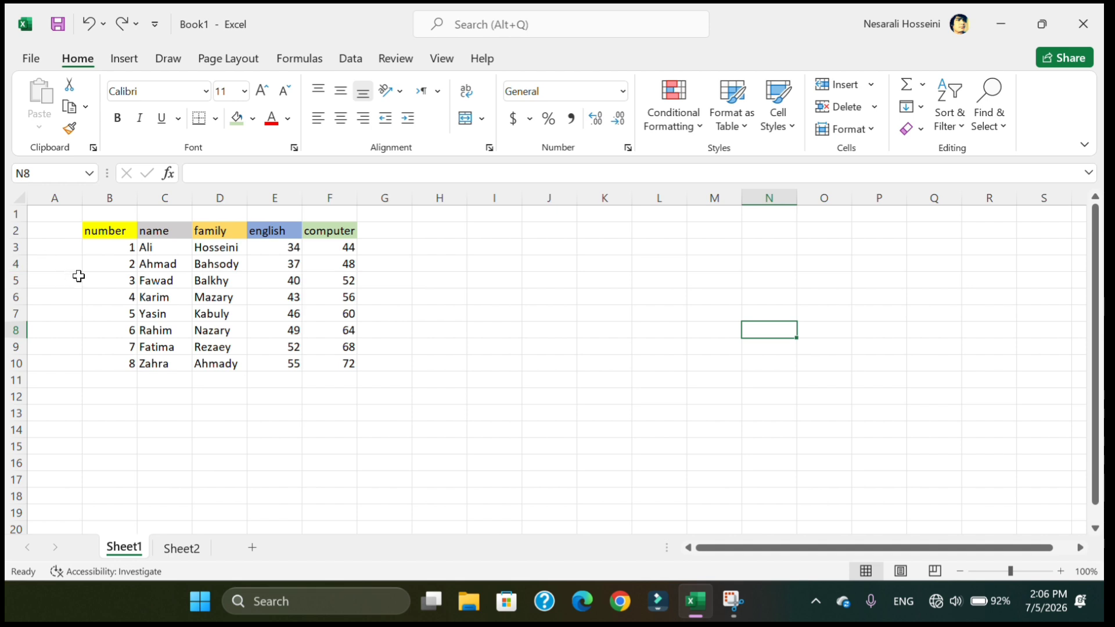
Insert a blank sheet row at row 4, above the second student record, and delete the inserted row
click(9, 264)
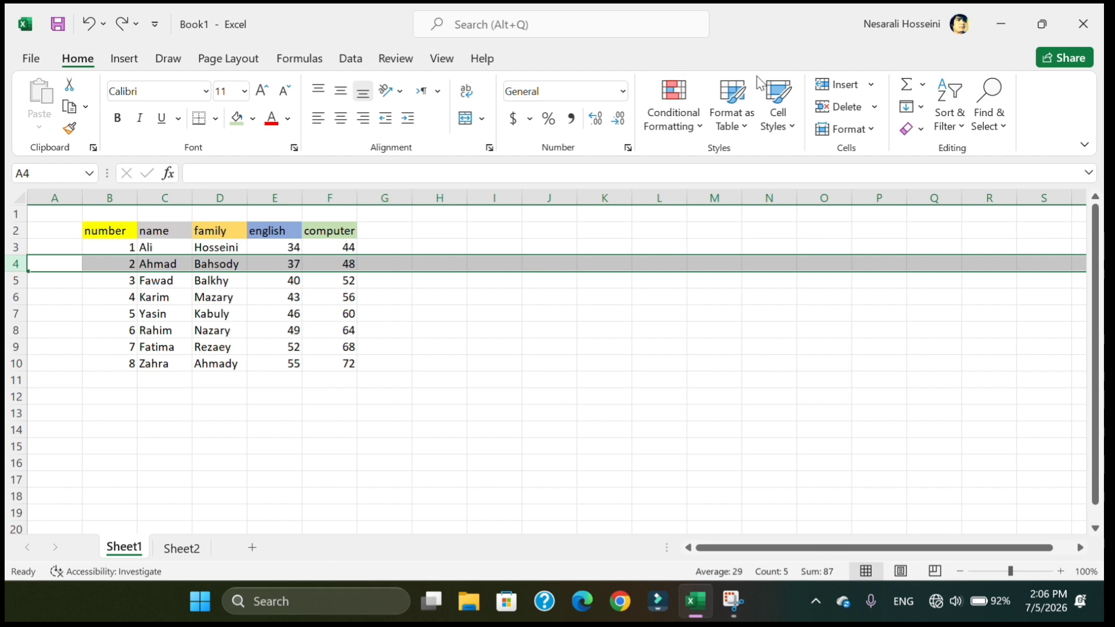
click(847, 86)
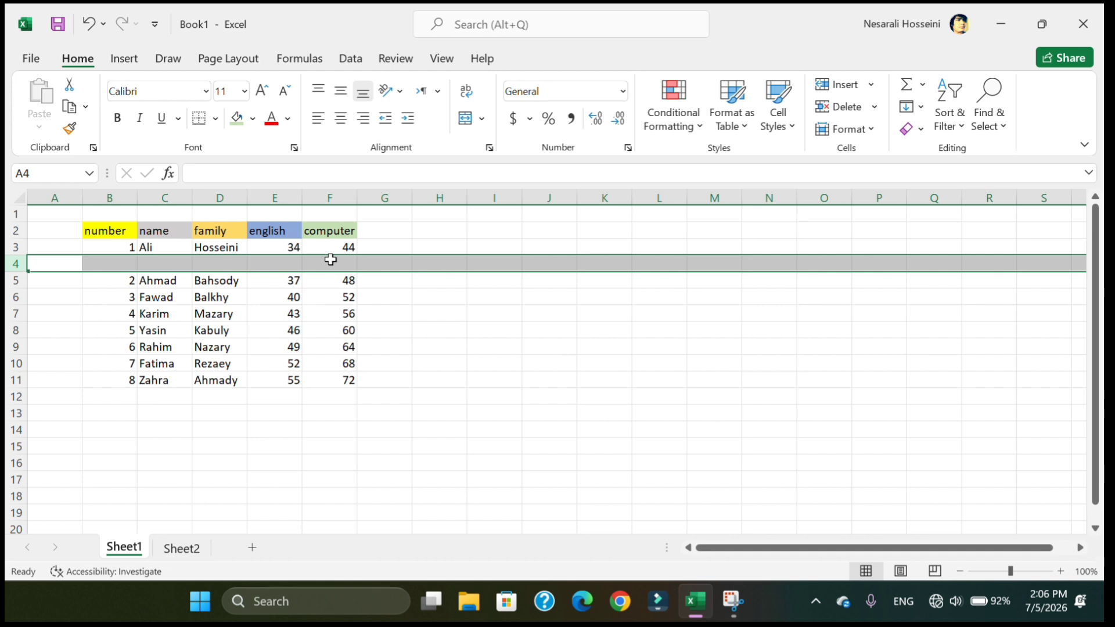
key(ctrl+minus)
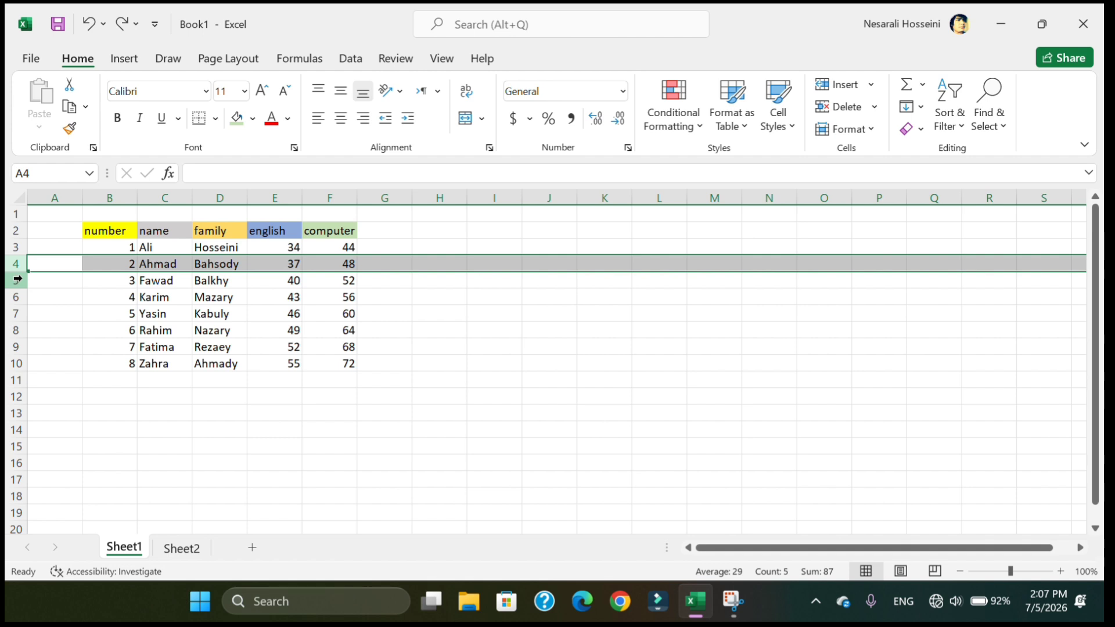
Insert three blank sheet rows at rows 4 to 6, and undo the insertion
drag(16, 262, 16, 301)
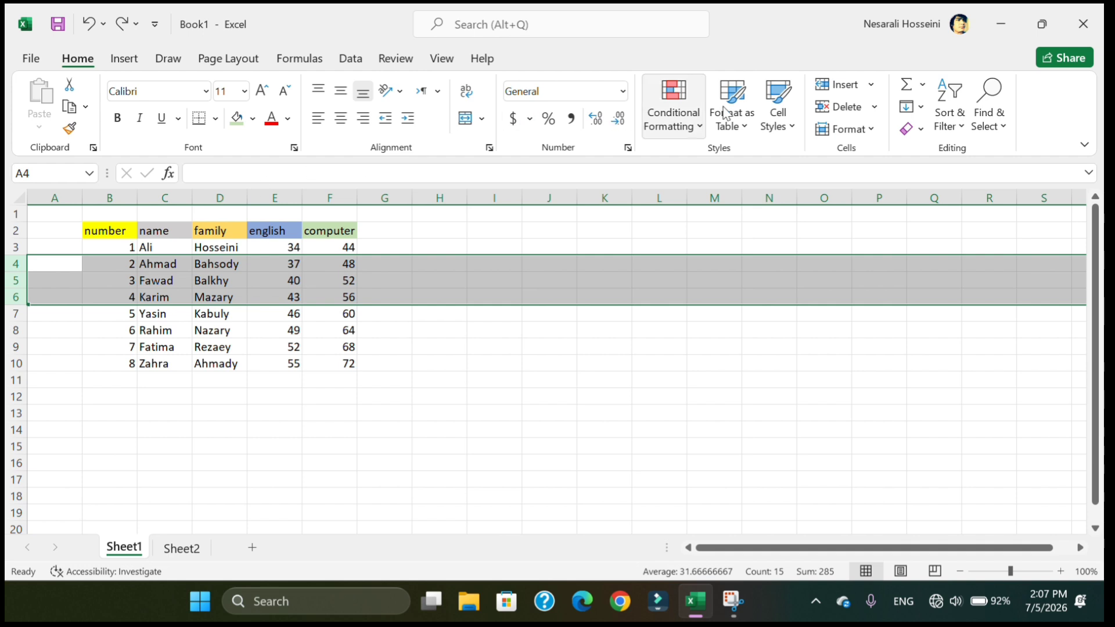
click(845, 87)
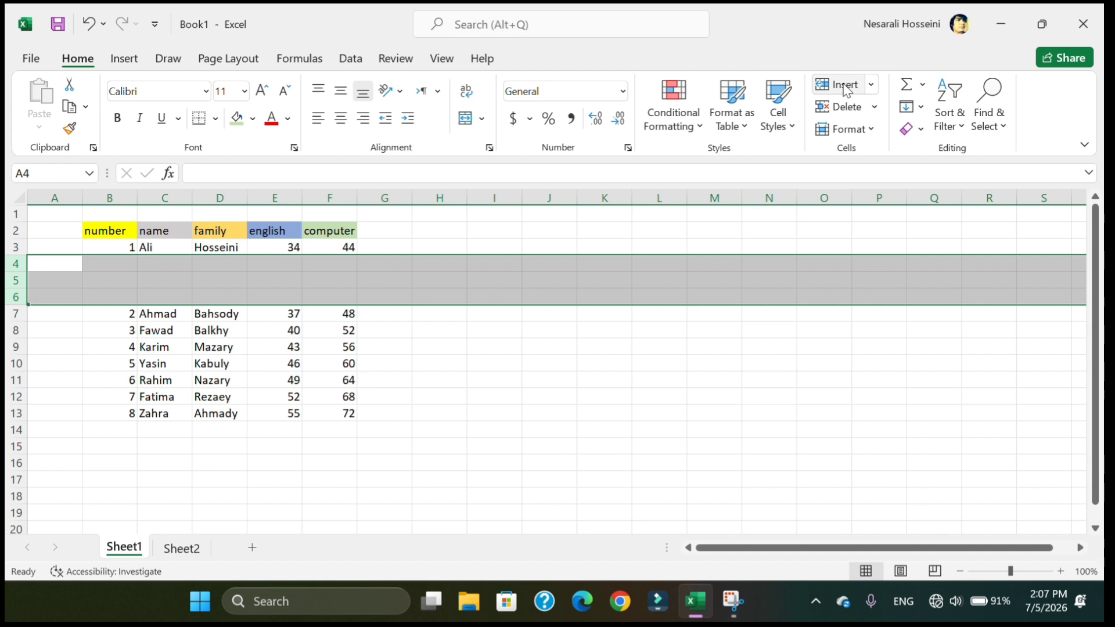
key(ctrl+z)
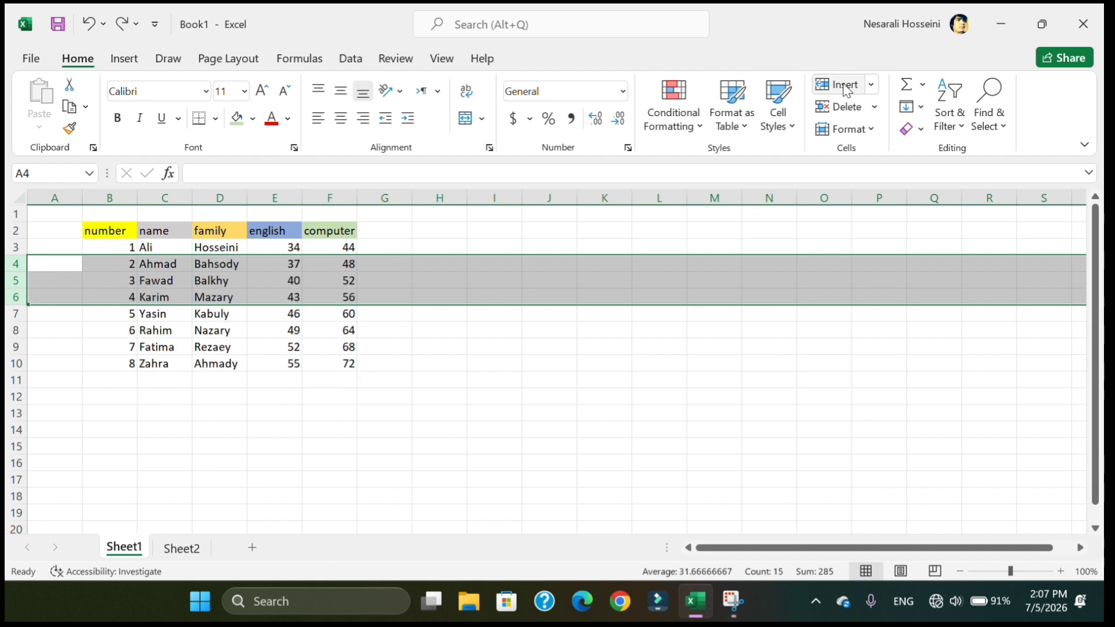
click(553, 233)
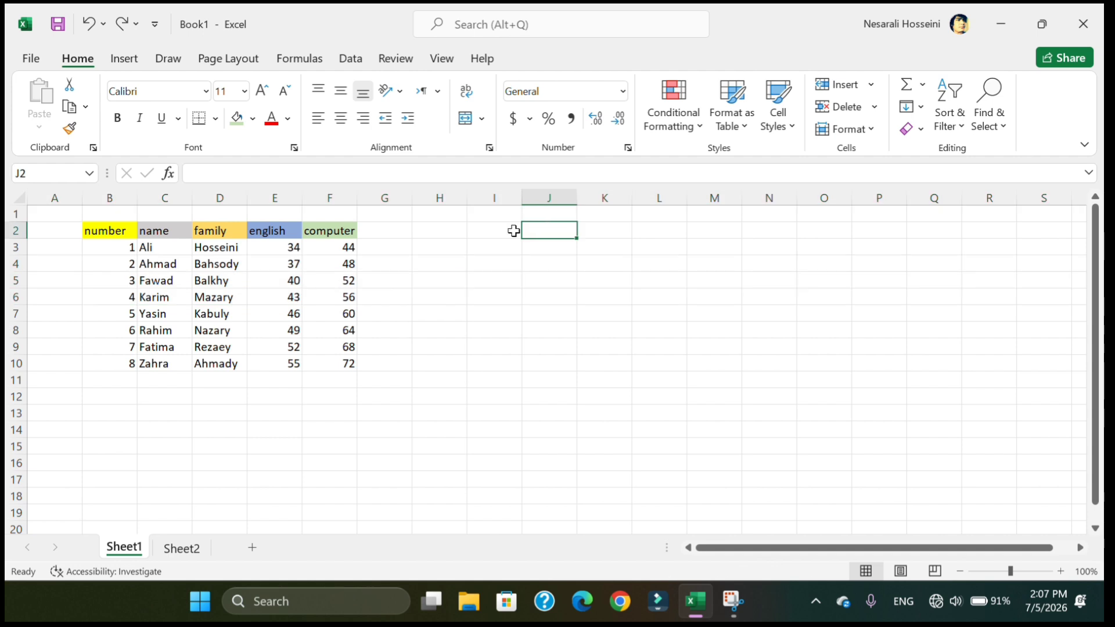
Insert two blank sheet columns at columns D and E before the family column, and undo the insertion
drag(221, 196, 285, 193)
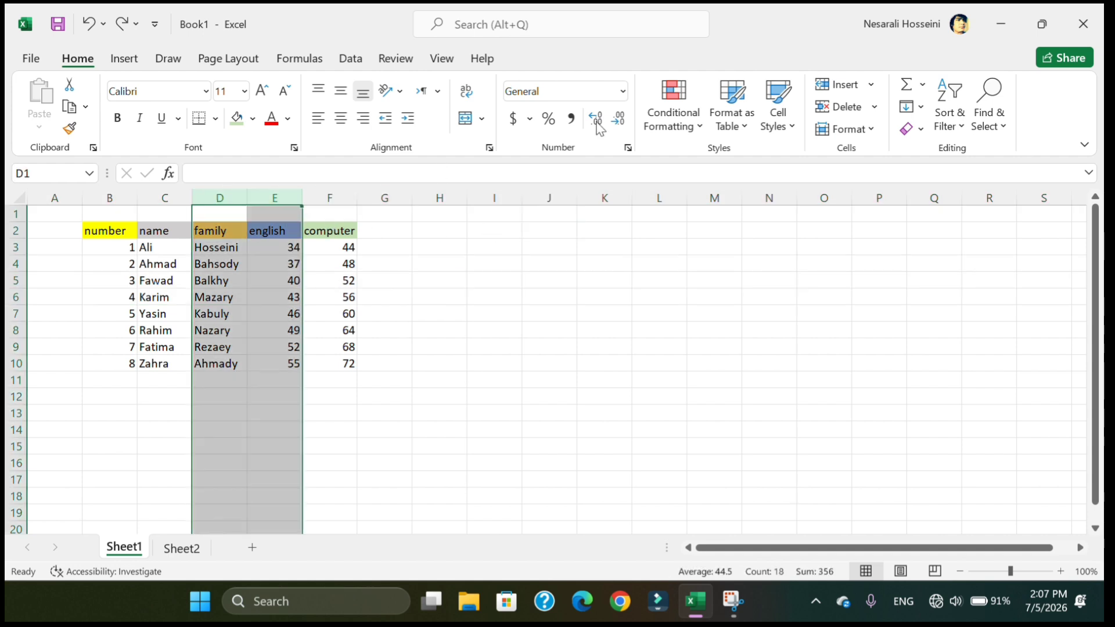
click(845, 93)
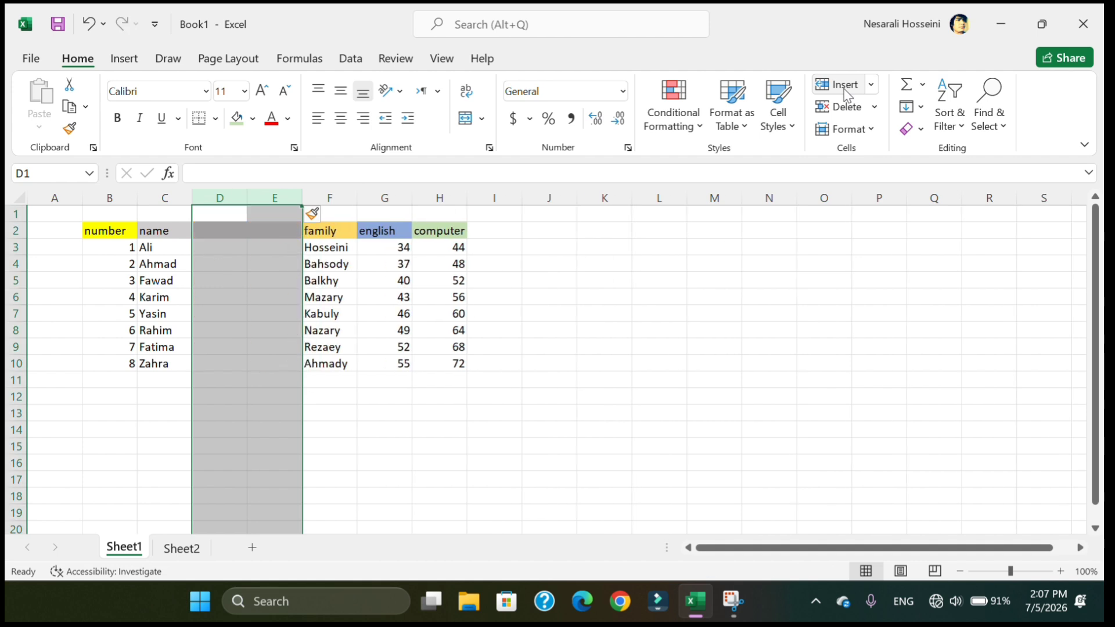
key(ctrl+z)
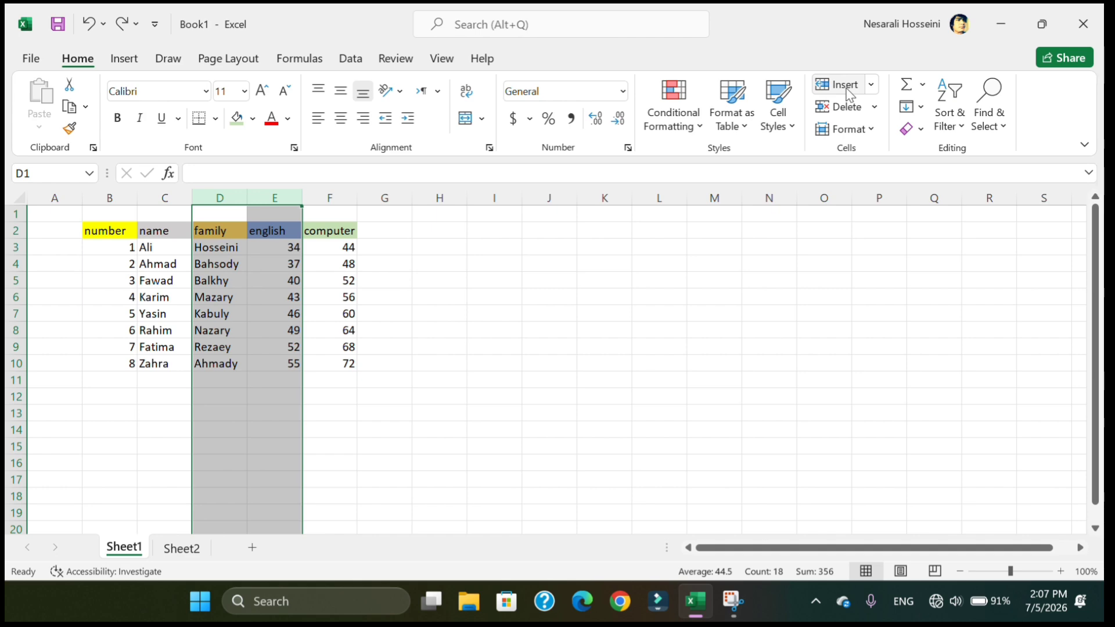
click(466, 32)
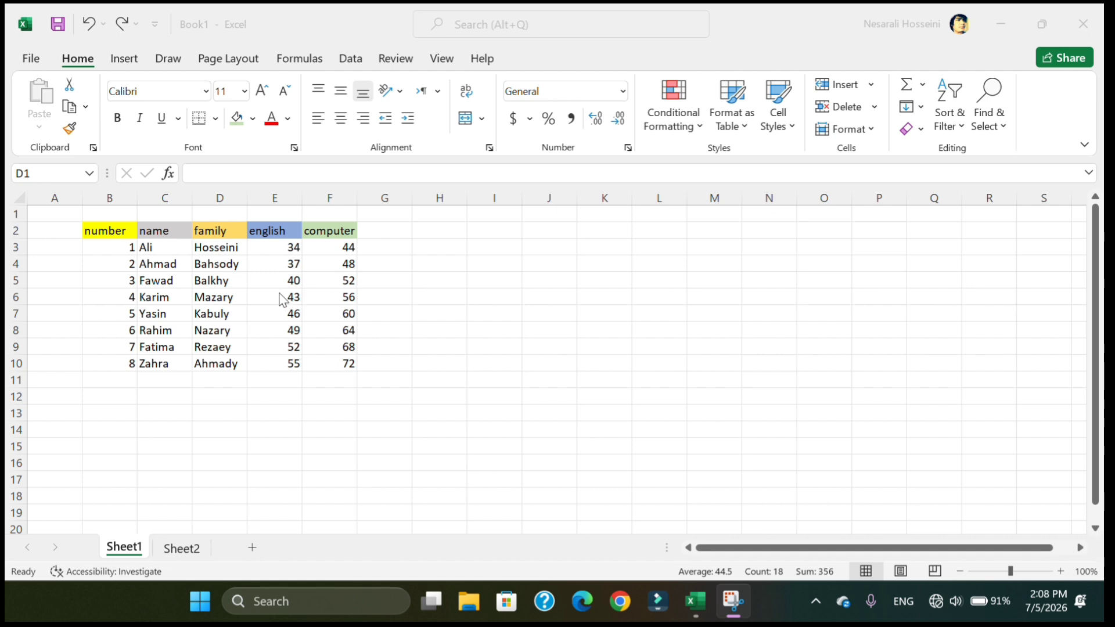
Insert blank cells at E6:E7 with the Shift cells right option, and undo the insertion
click(336, 316)
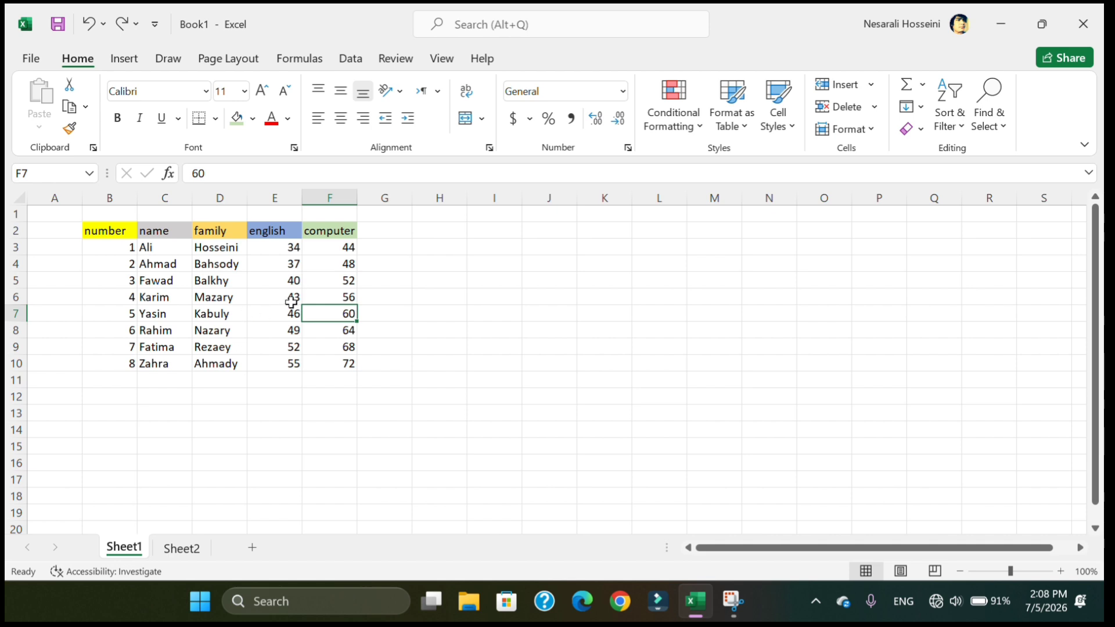
click(284, 297)
drag(283, 304, 291, 310)
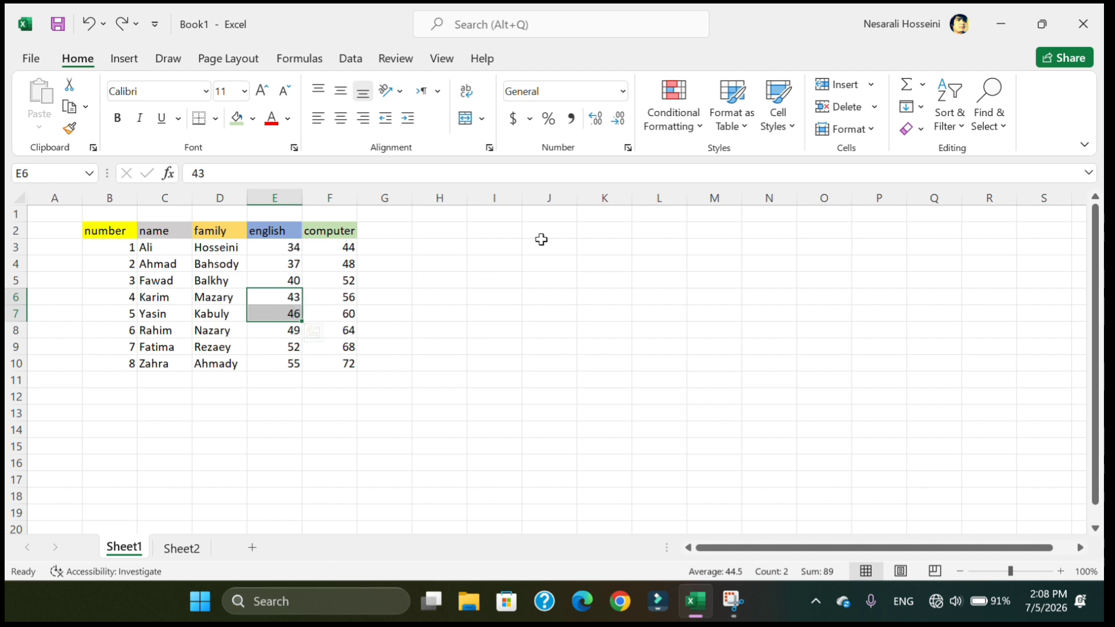
click(875, 90)
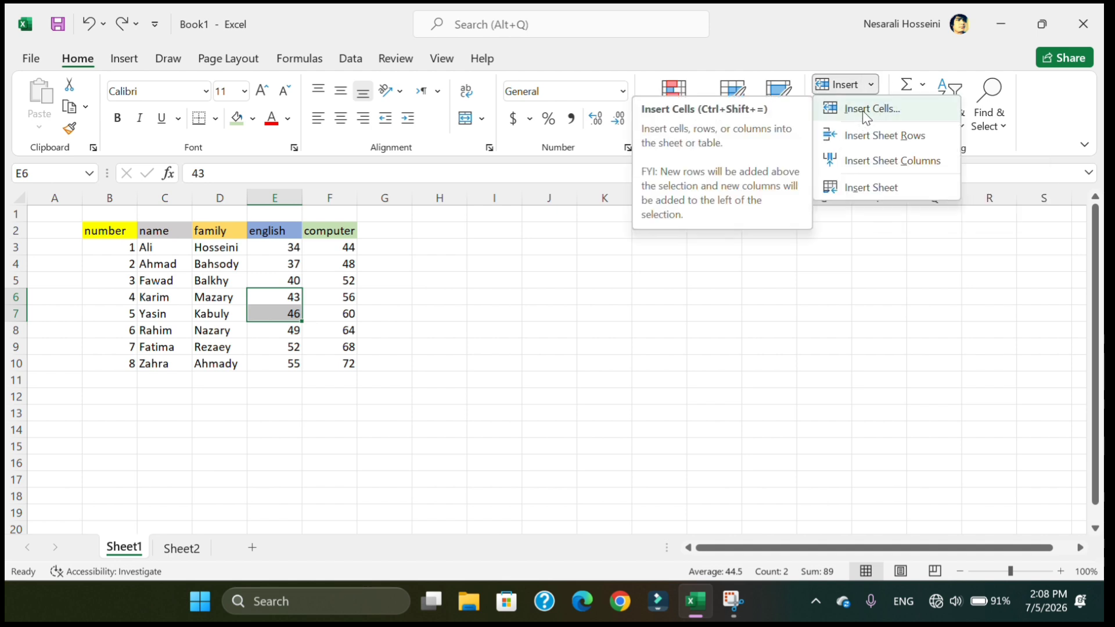
click(867, 110)
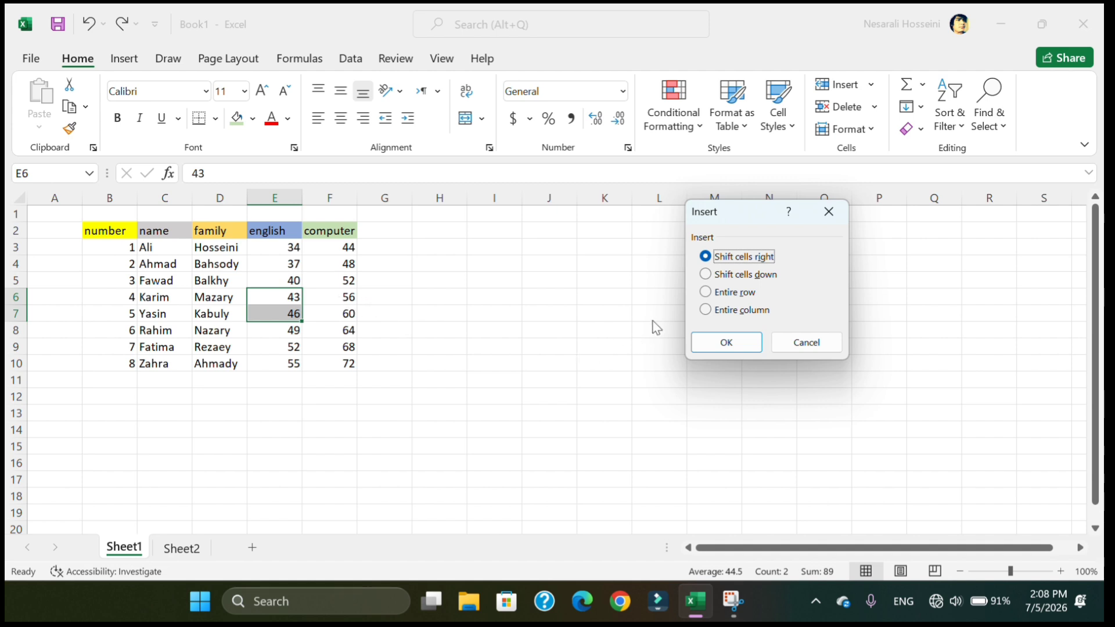
click(726, 345)
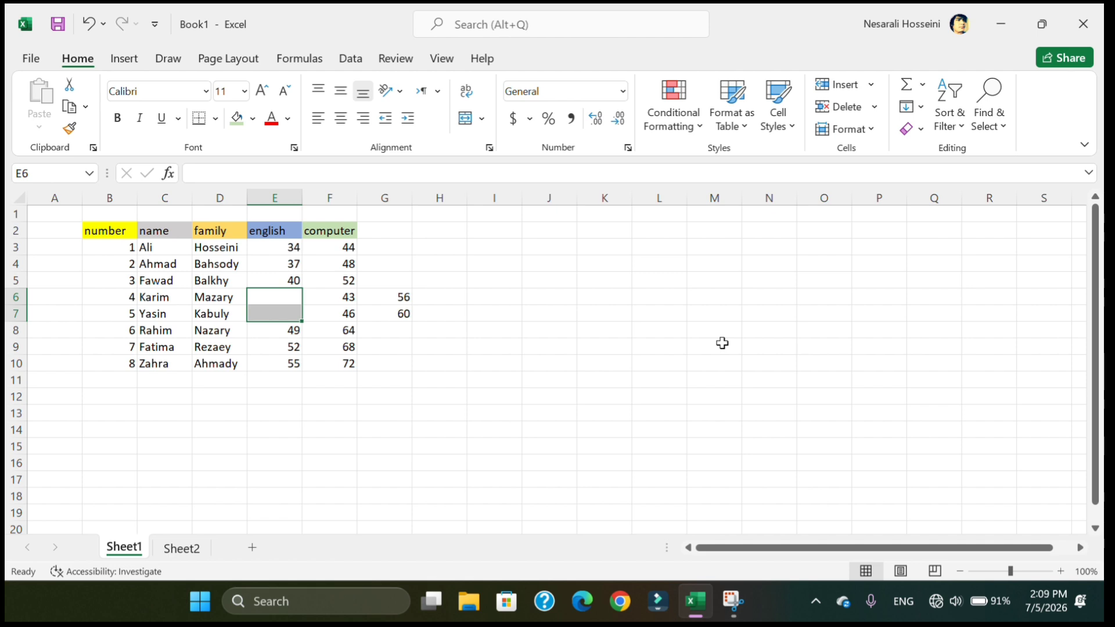
text(43	56 46	60)
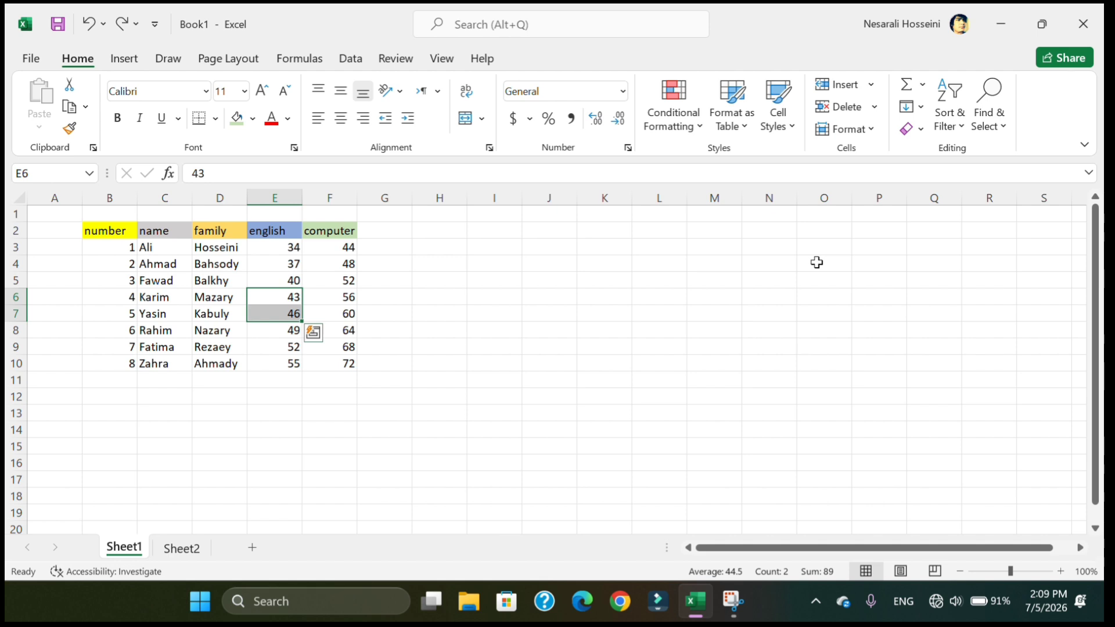
Insert blank cells at E6:E7 with the Shift cells down option, and undo the insertion
click(871, 85)
click(871, 108)
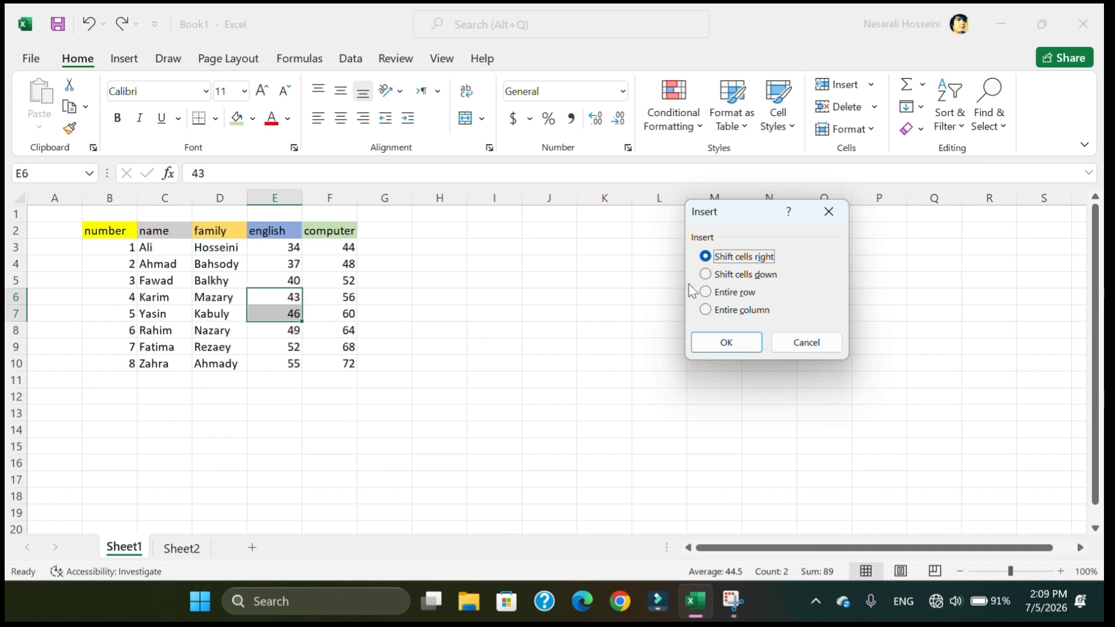
click(707, 274)
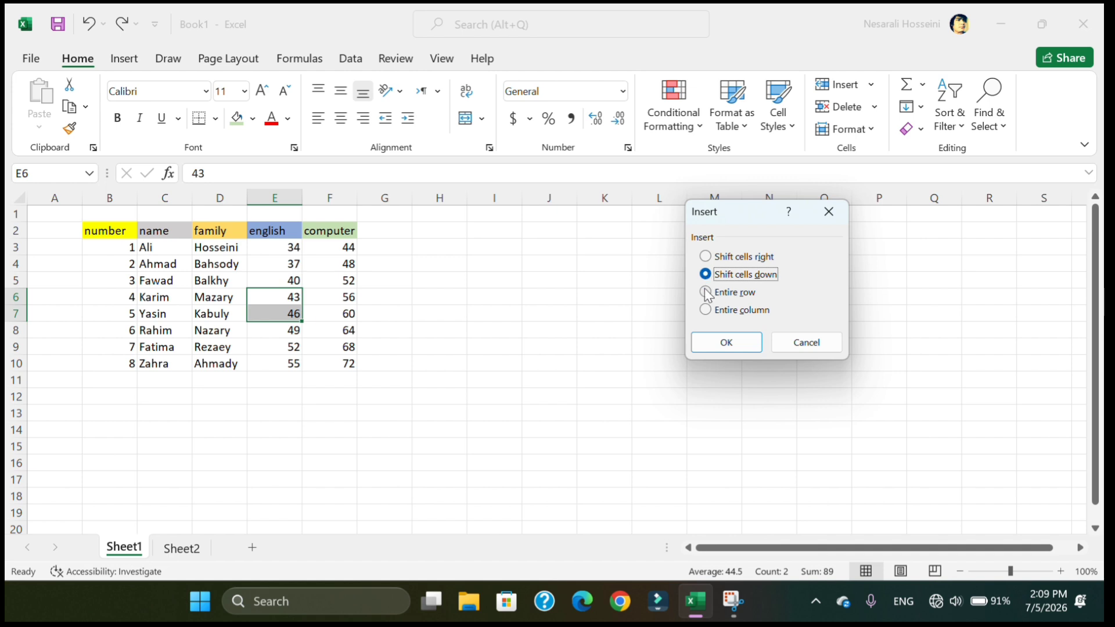
click(716, 345)
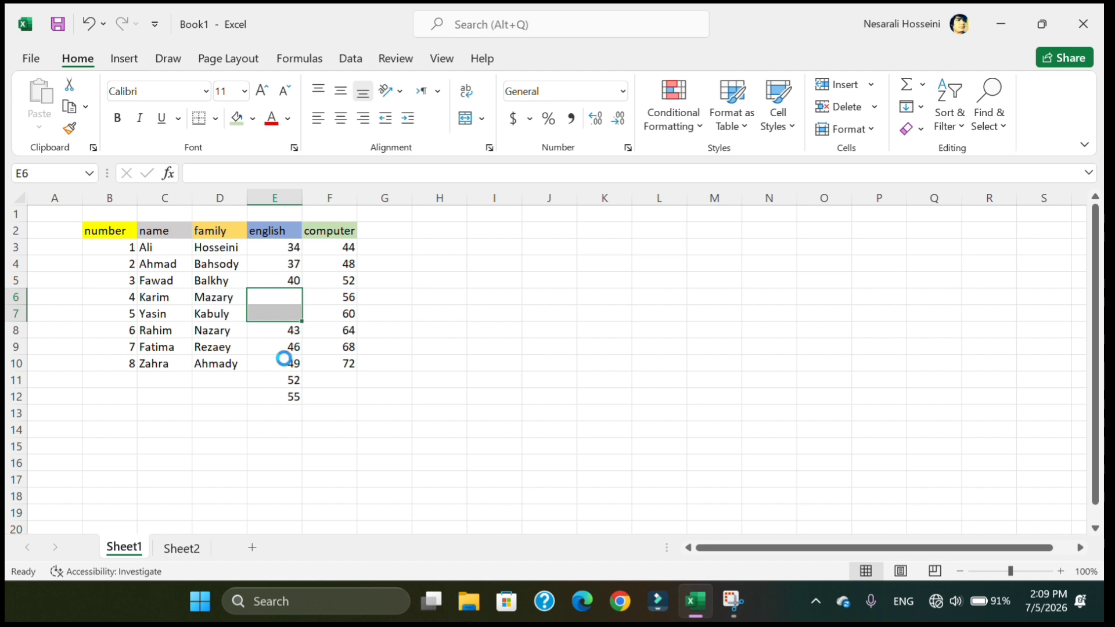
key(ctrl+z)
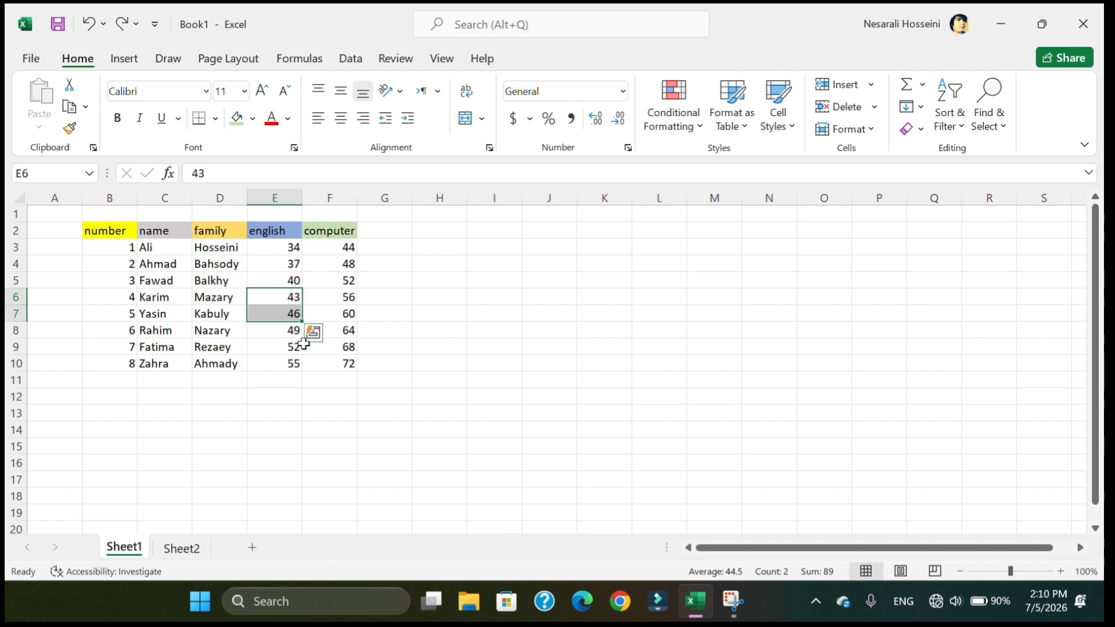
click(462, 41)
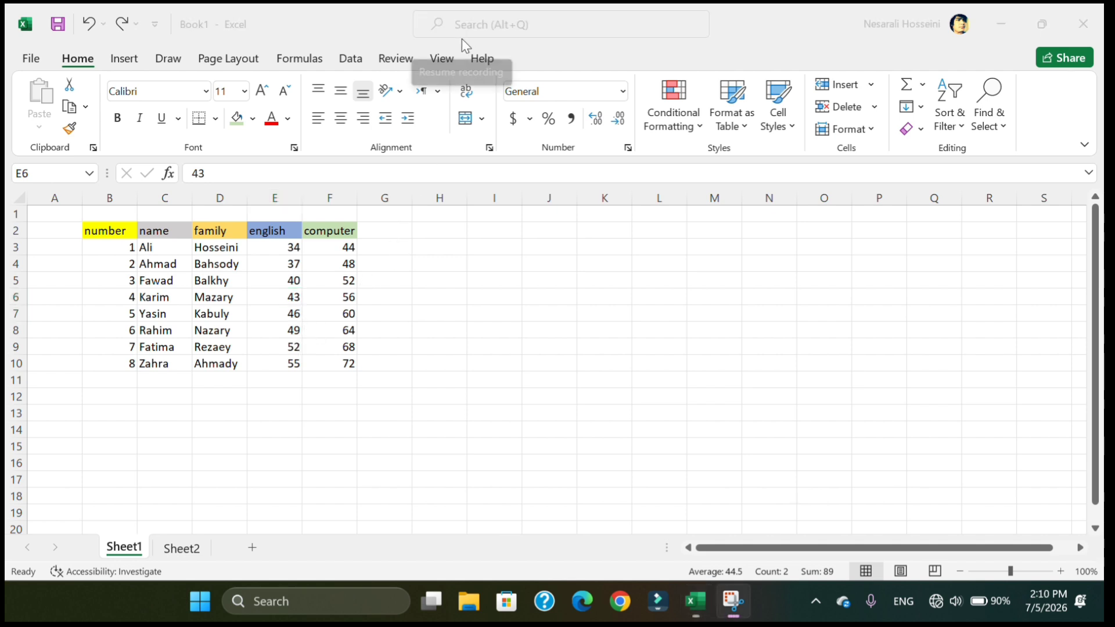
Insert a sheet row at row 5 based on the single cell E5, and undo the insertion
click(370, 281)
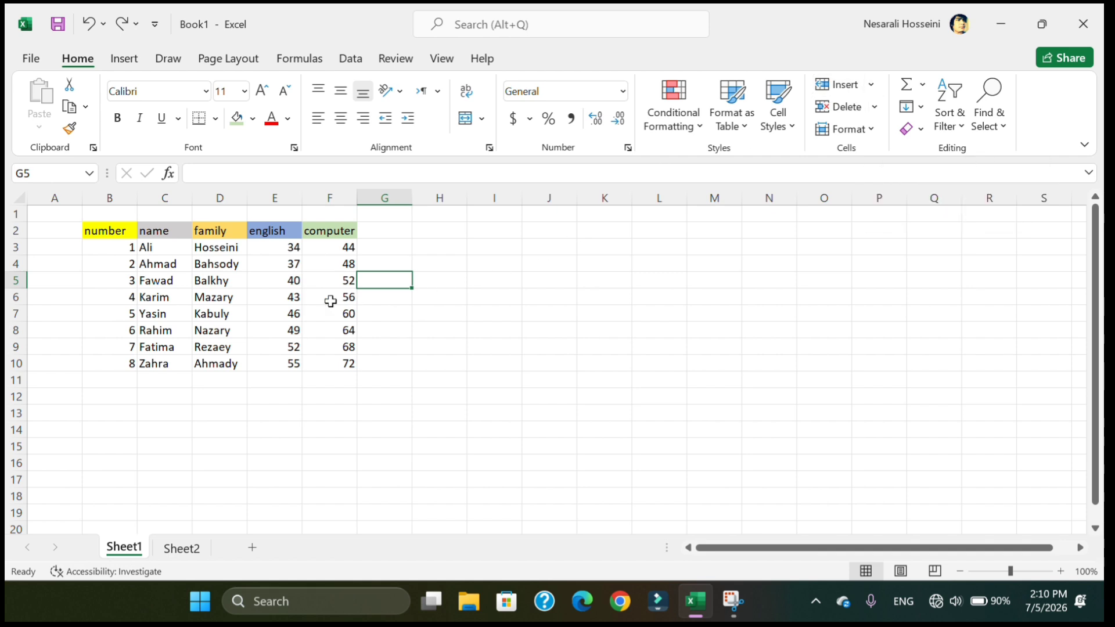
click(276, 282)
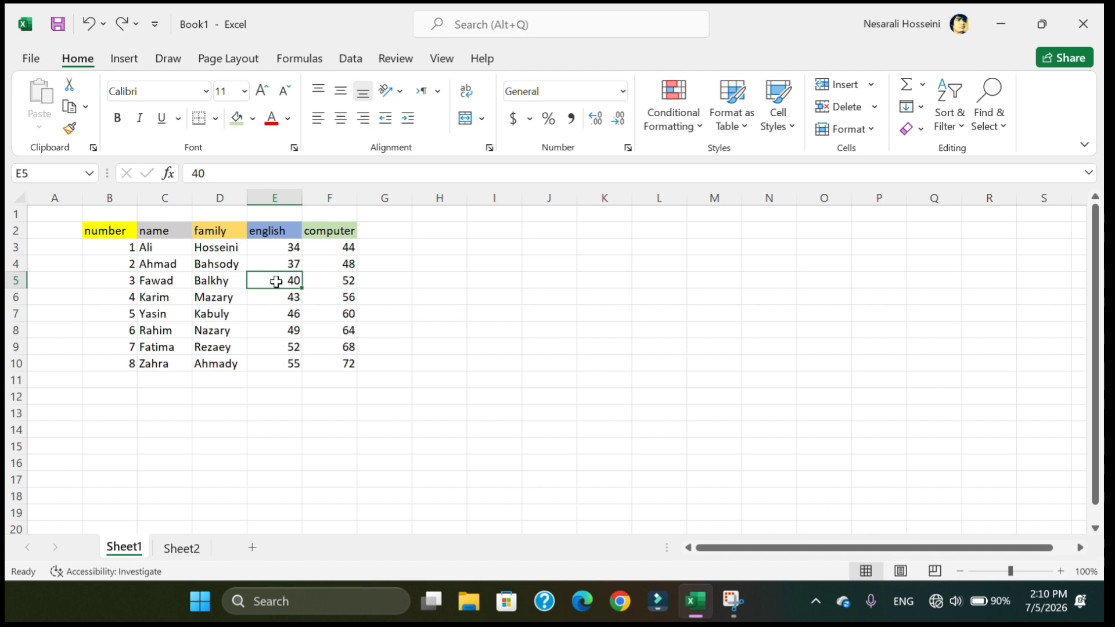
click(872, 86)
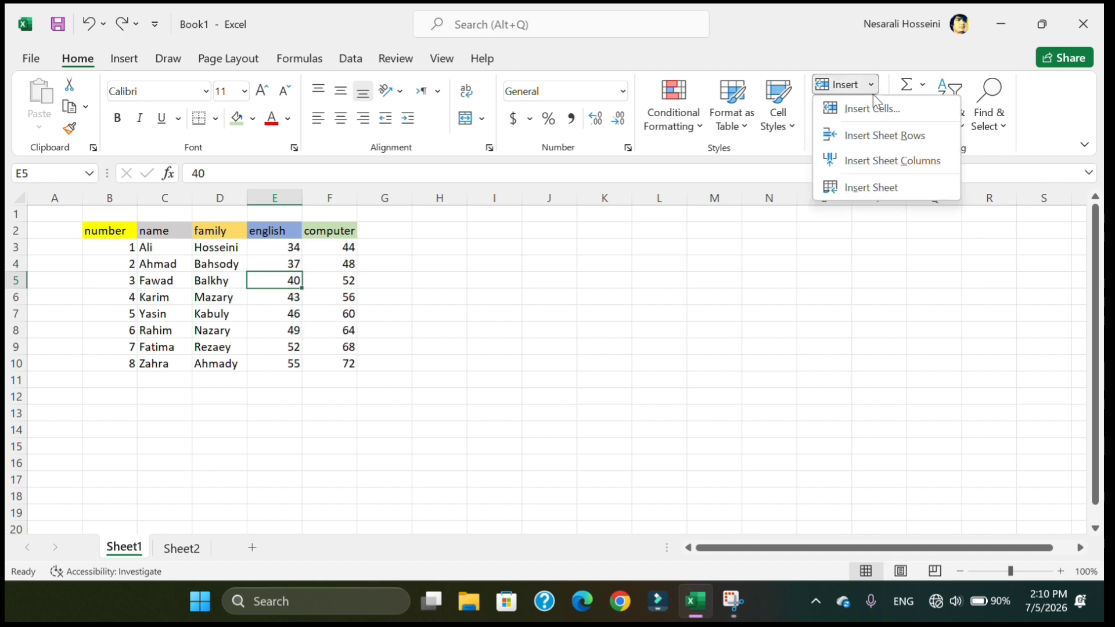
click(909, 149)
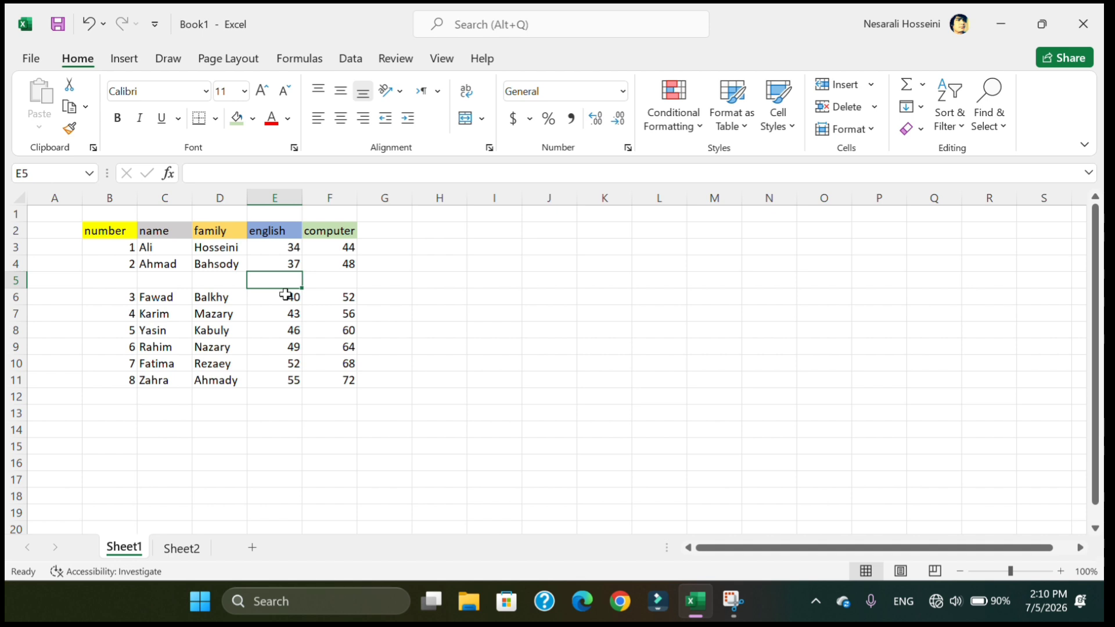
key(ctrl+z)
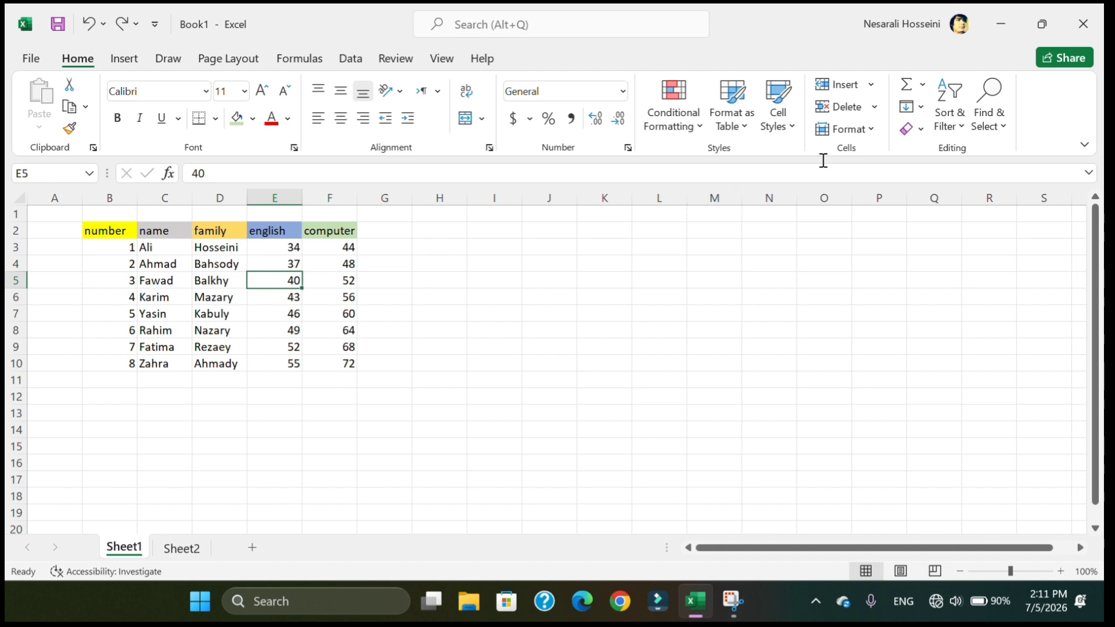
Insert a sheet column at column E based on the single cell E5, and undo the insertion
click(872, 87)
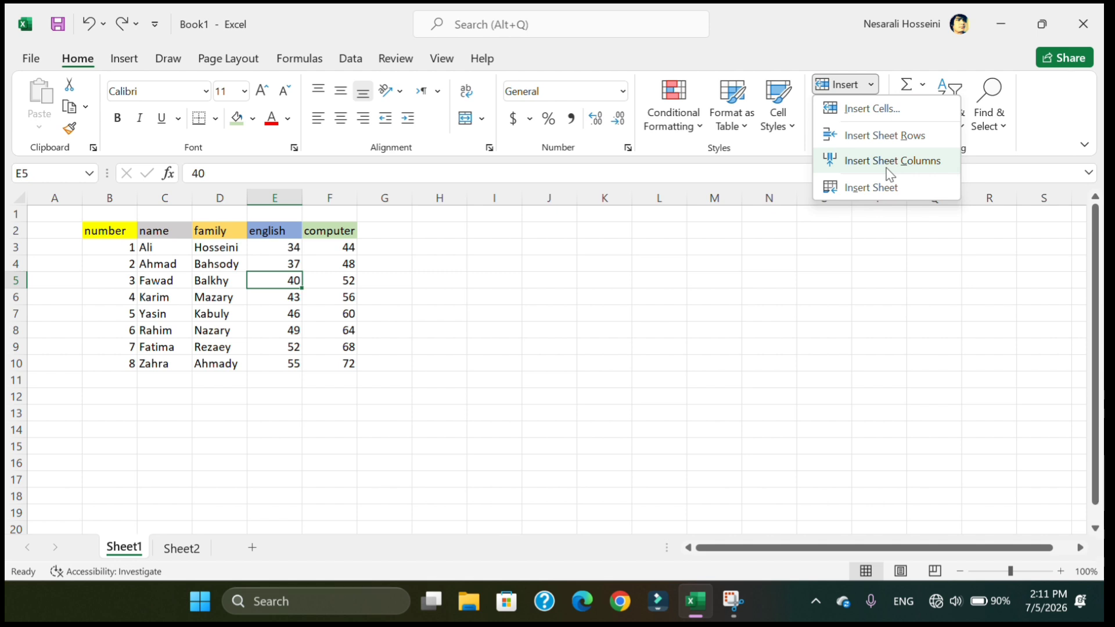
click(891, 173)
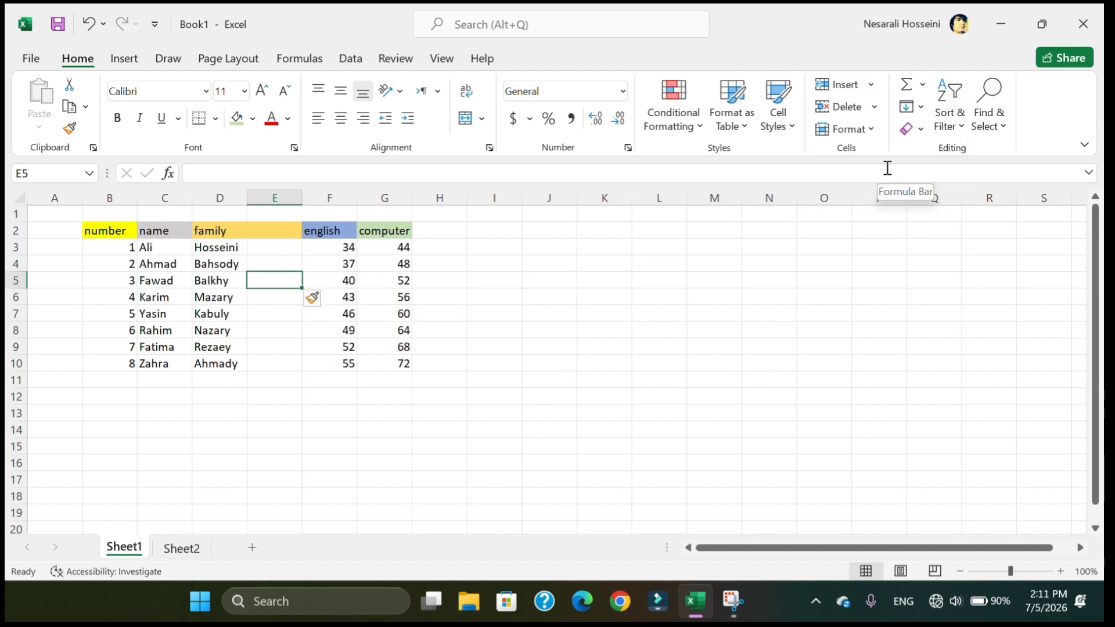
key(ctrl+z)
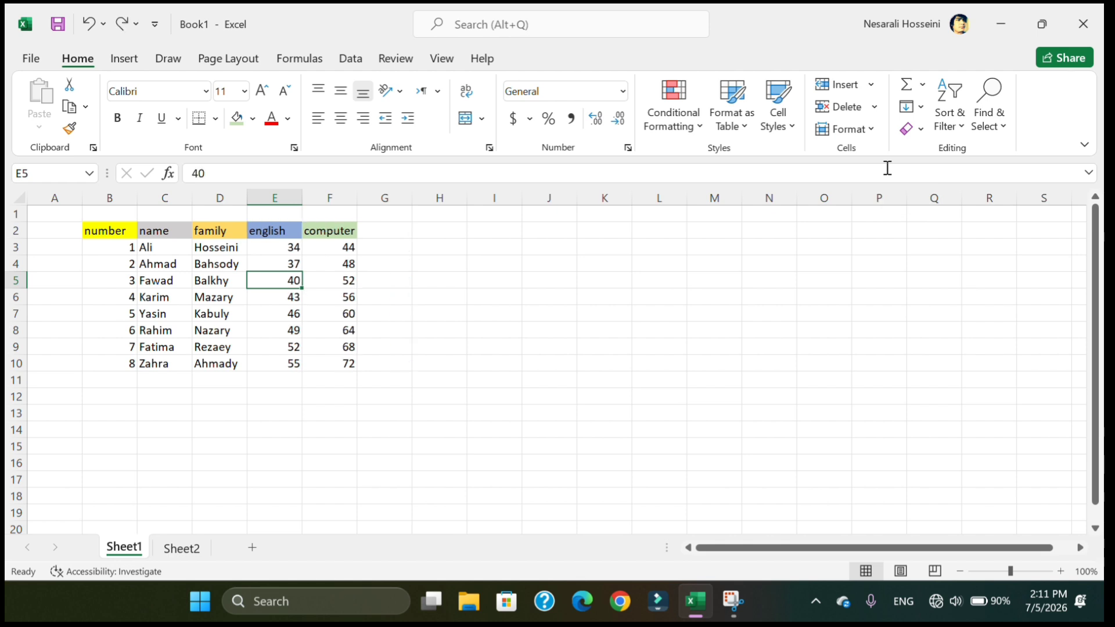
click(382, 297)
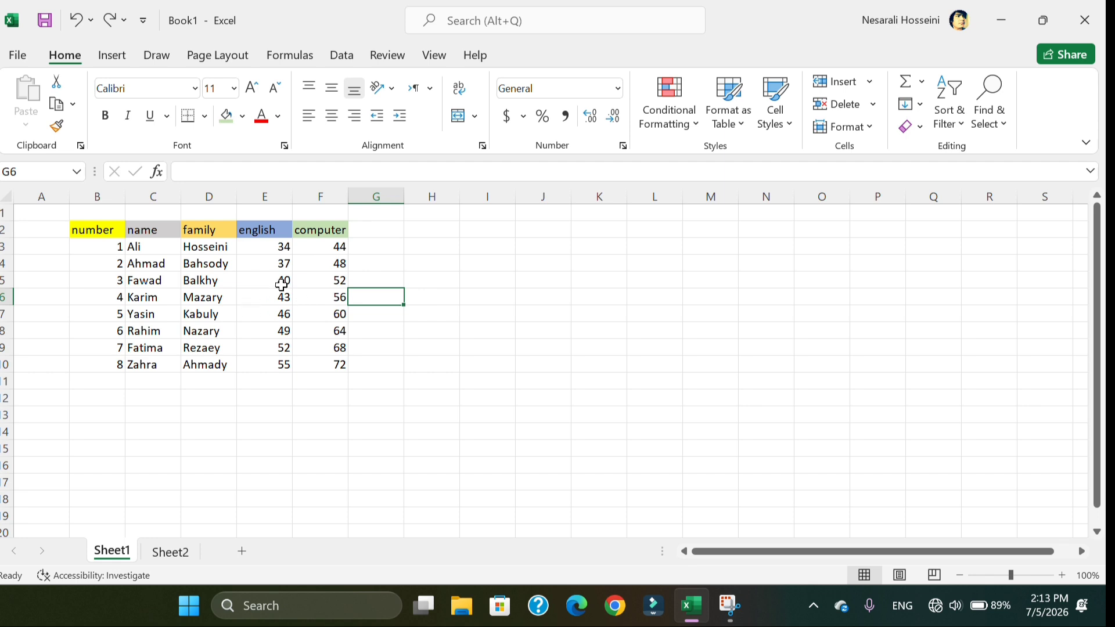
Insert three sheet rows at rows 6 to 8 based on the cells E6:E8, and undo the insertion
drag(280, 281, 261, 324)
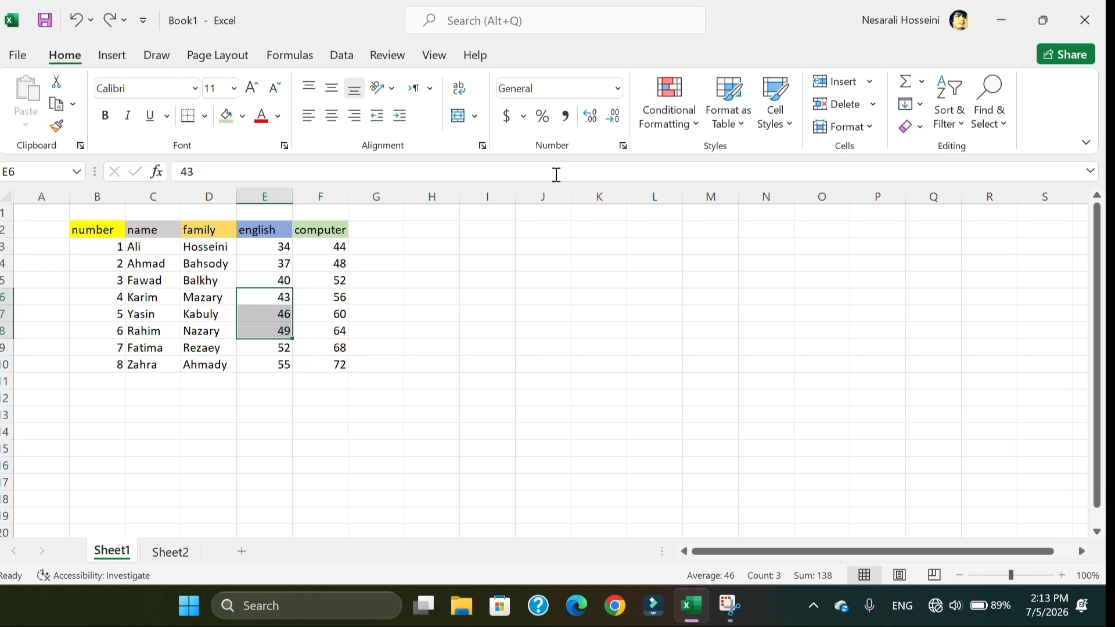
click(868, 84)
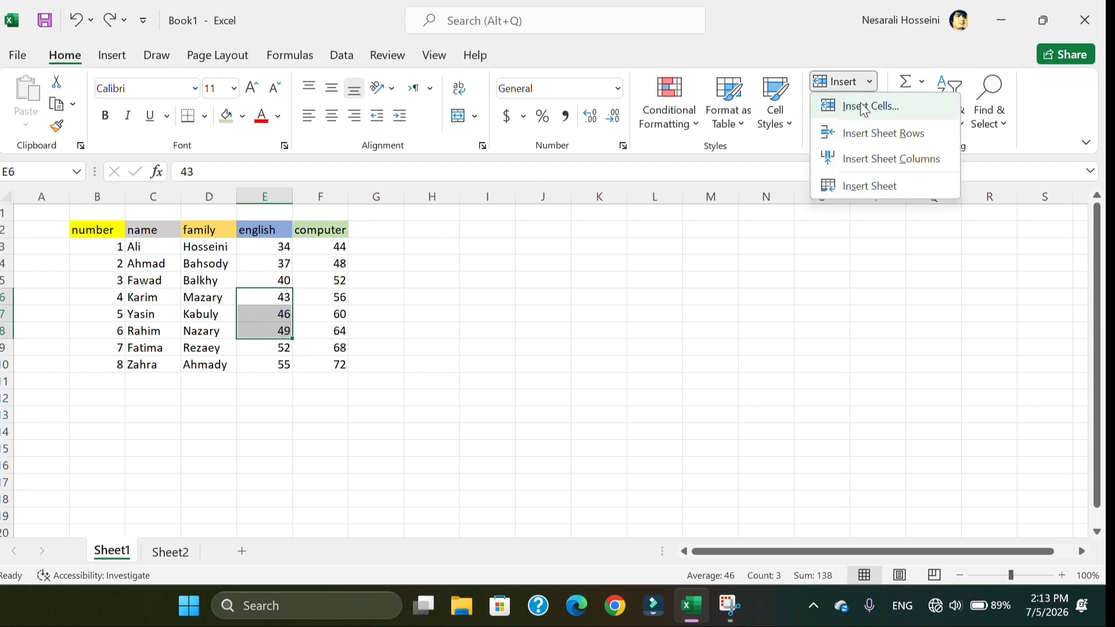
click(894, 135)
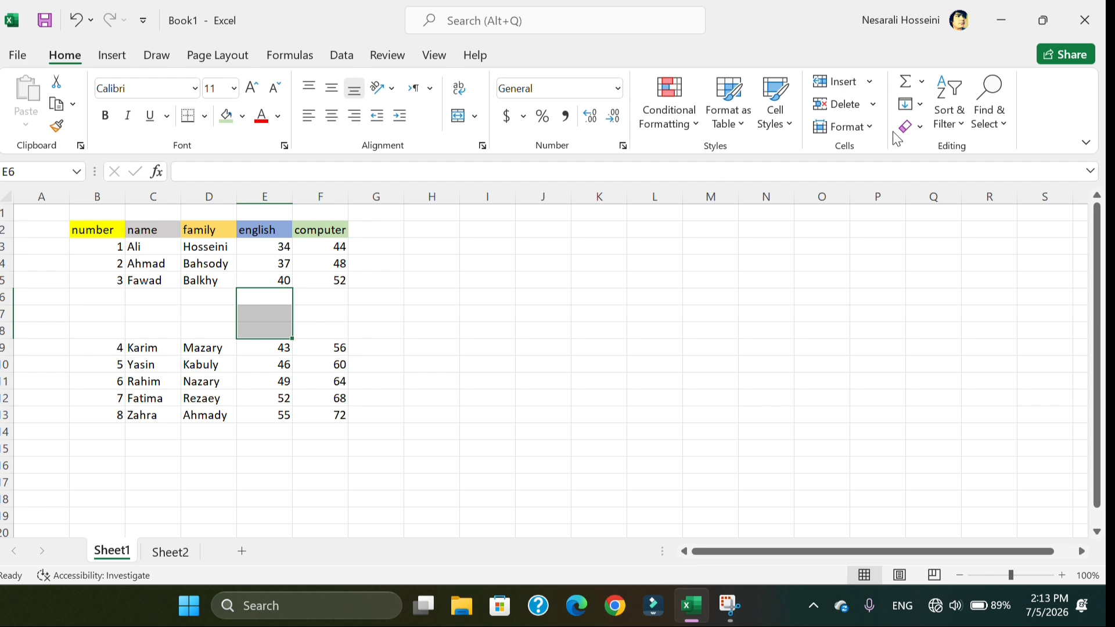
key(ctrl+z)
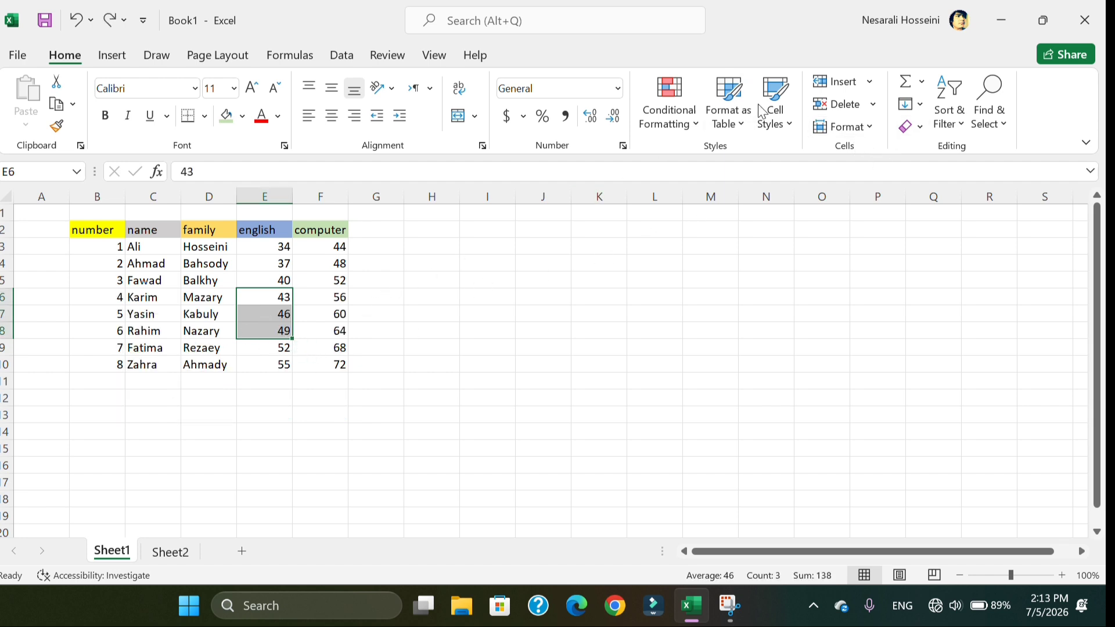
Insert a sheet column at column E based on the cells E6:E8, and undo the insertion
click(872, 85)
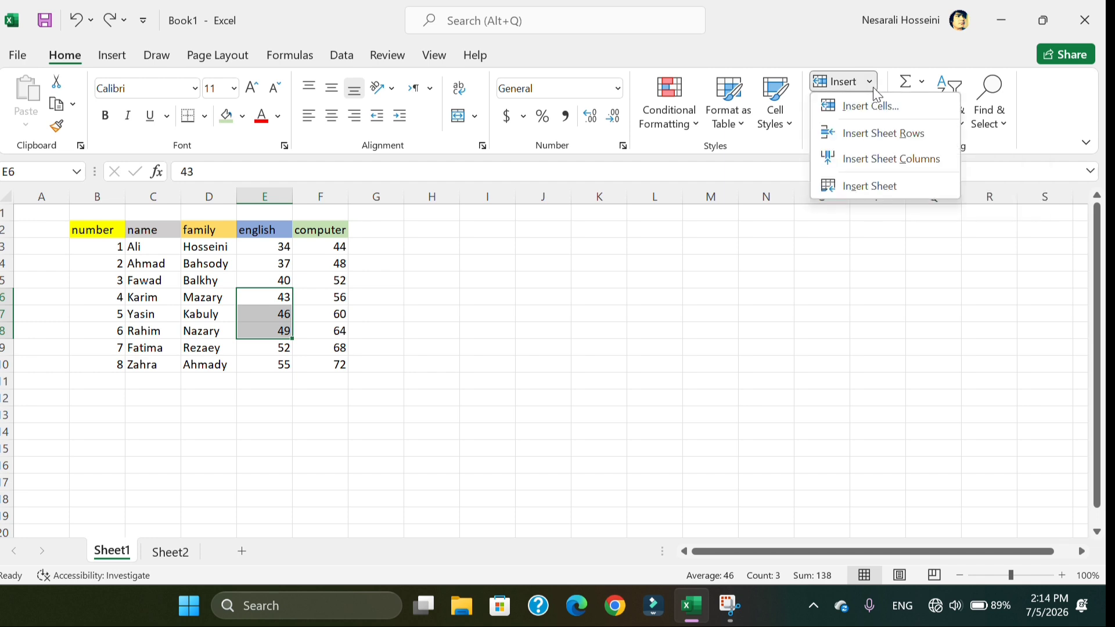
click(899, 162)
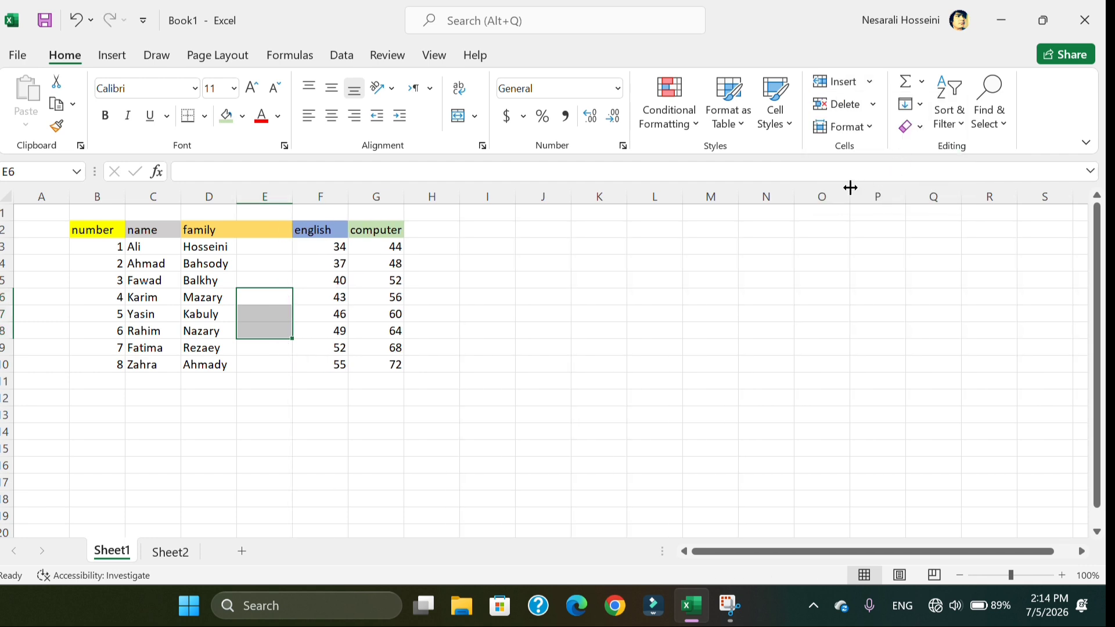
key(ctrl+z)
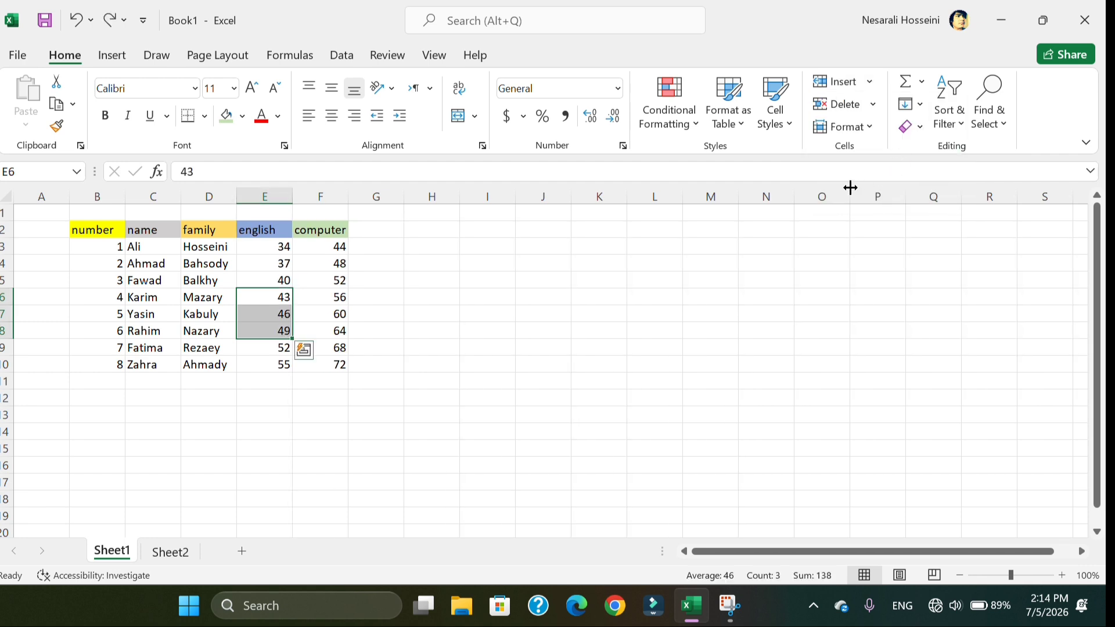
click(460, 30)
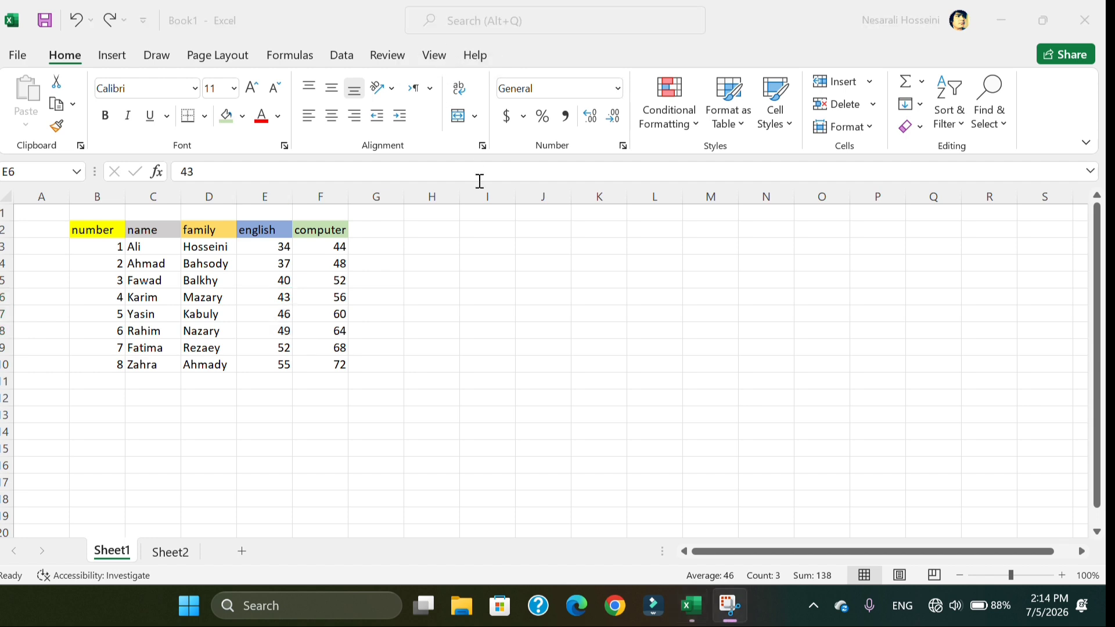